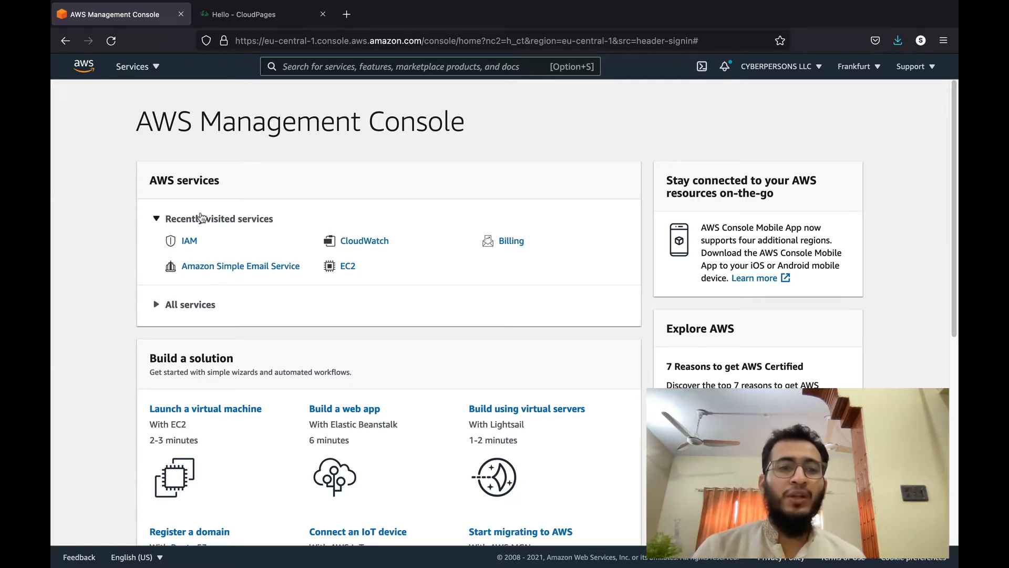
Open Lightsail from the list of all AWS services and start creating a new instance.
click(142, 67)
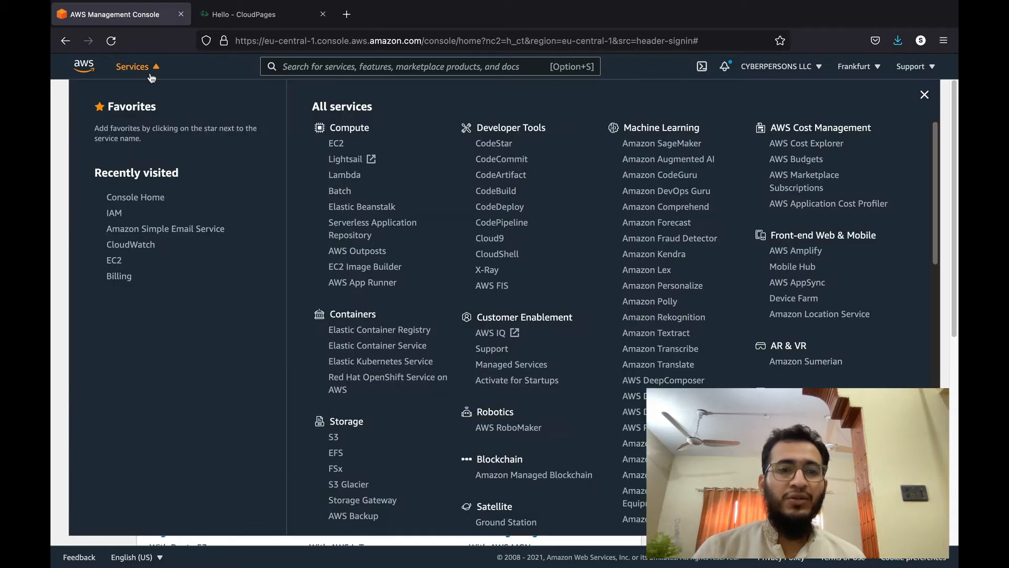
click(345, 160)
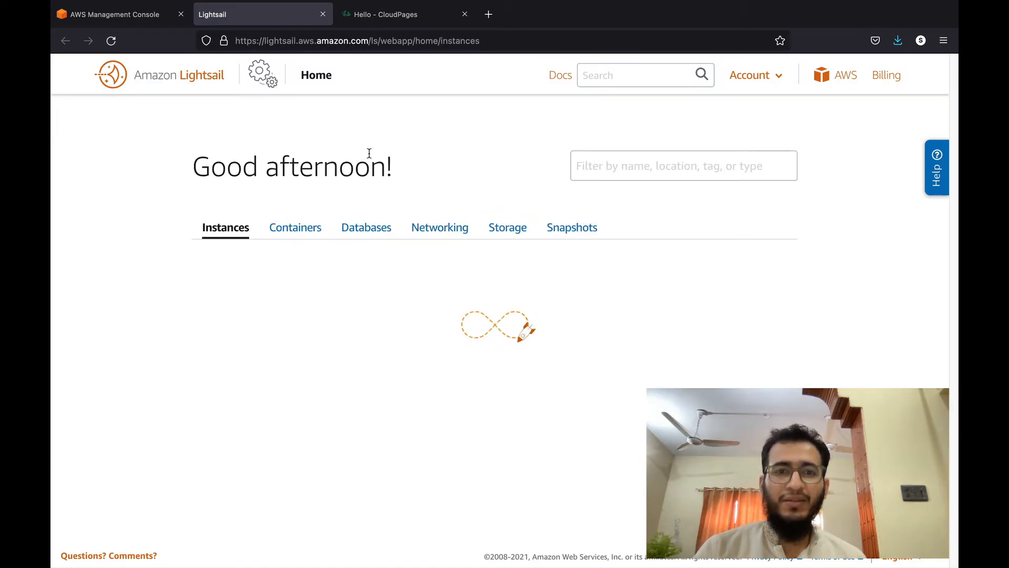
click(750, 260)
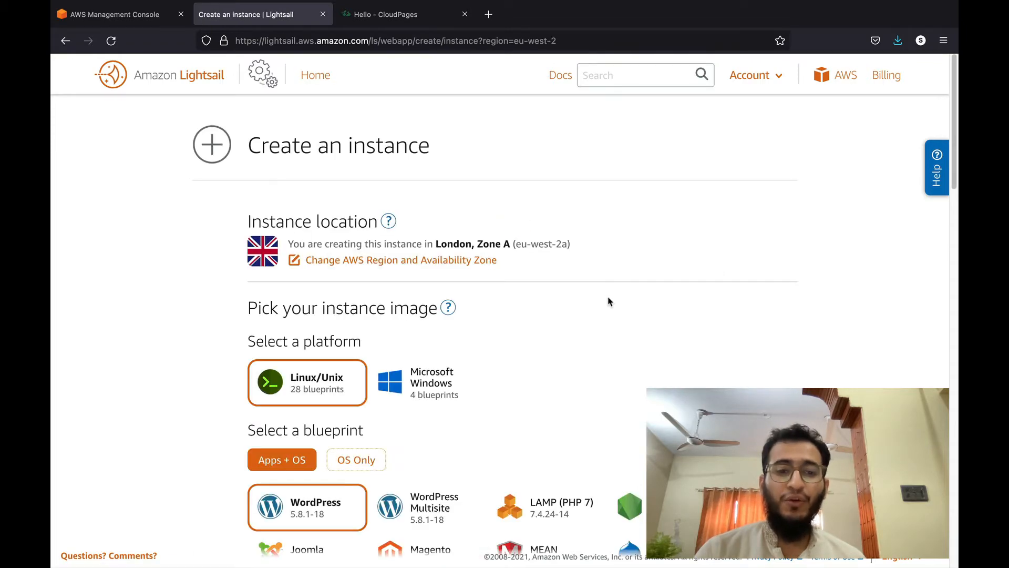
Choose the $10 USD per month instance plan with 2 GB of memory for the new instance.
scroll(610, 301, down, 15)
scroll(608, 301, down, 6)
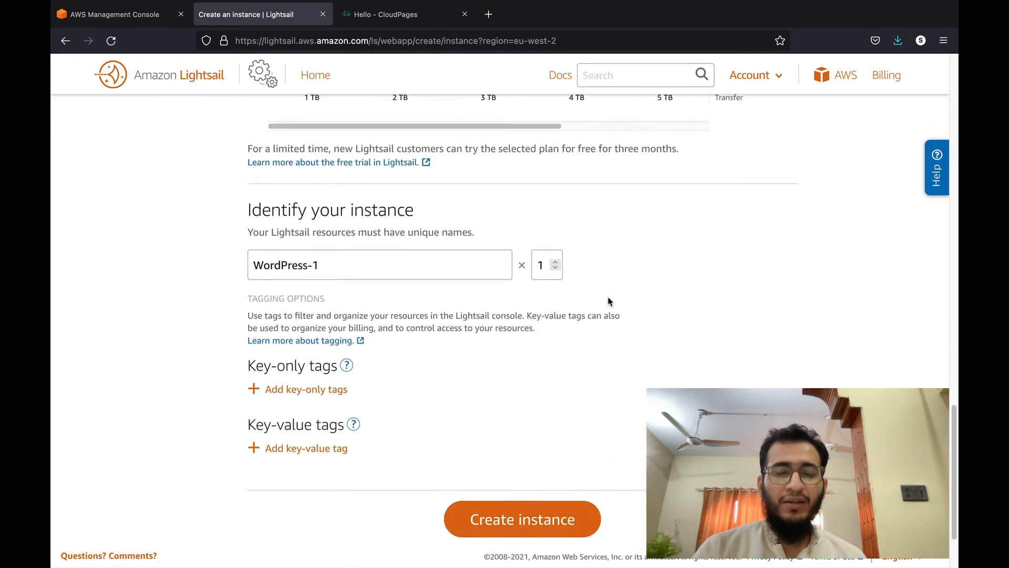
scroll(608, 300, up, 5)
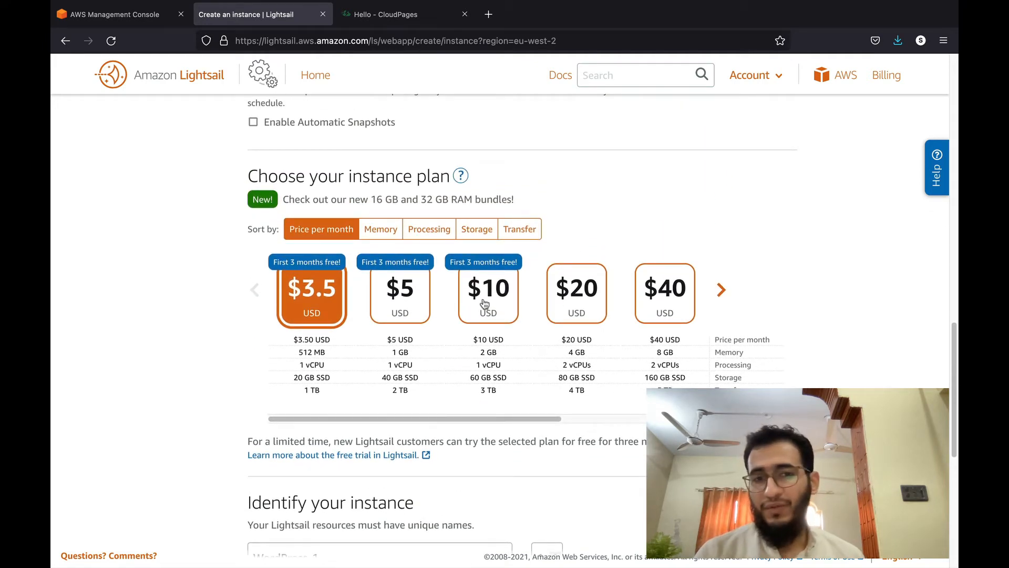
click(485, 304)
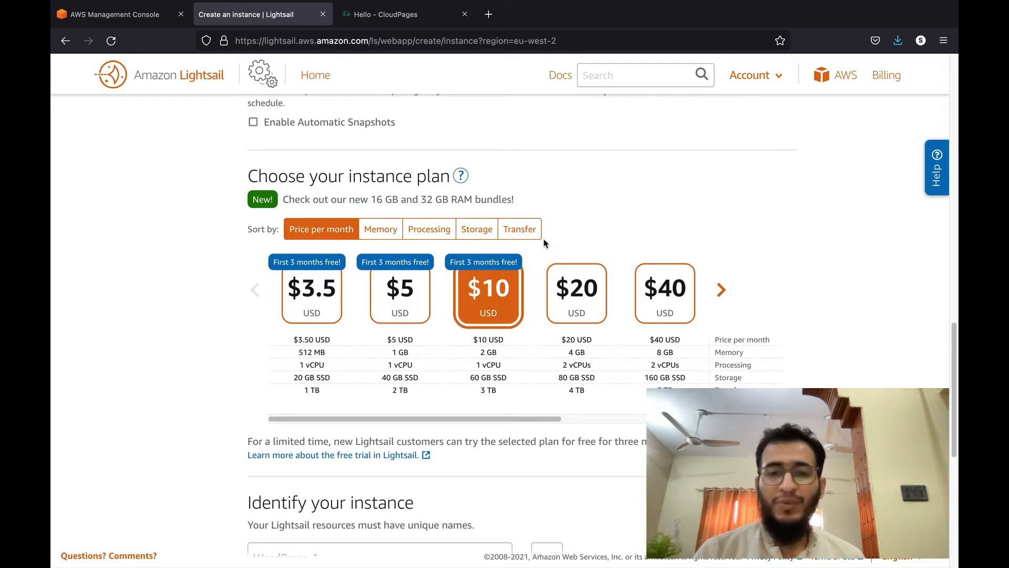
Examine the instance creation form, covering location, blueprints, launch options, plan specifications, instance naming and tagging.
scroll(544, 243, down, 2)
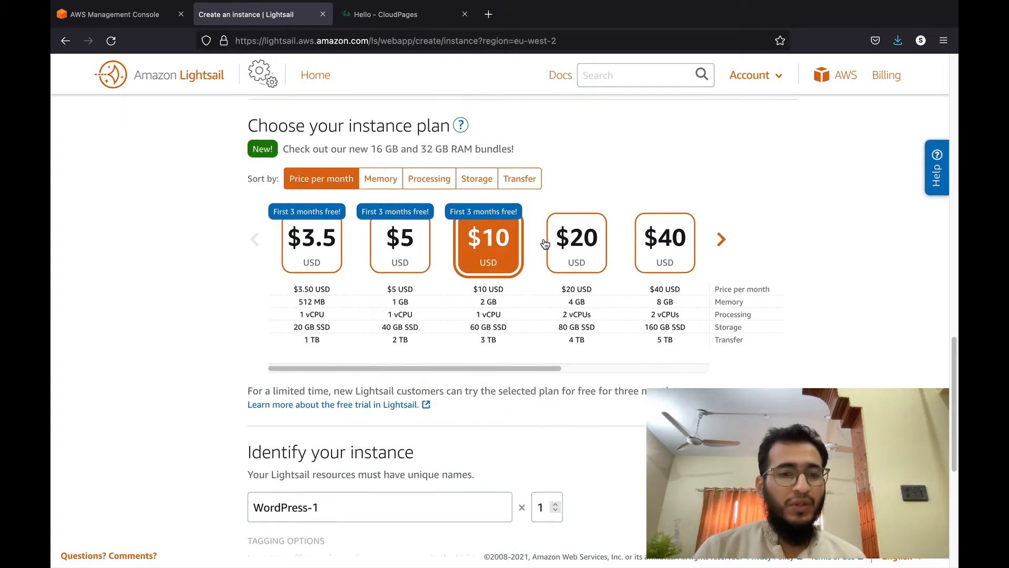
scroll(544, 243, up, 4)
scroll(544, 244, up, 8)
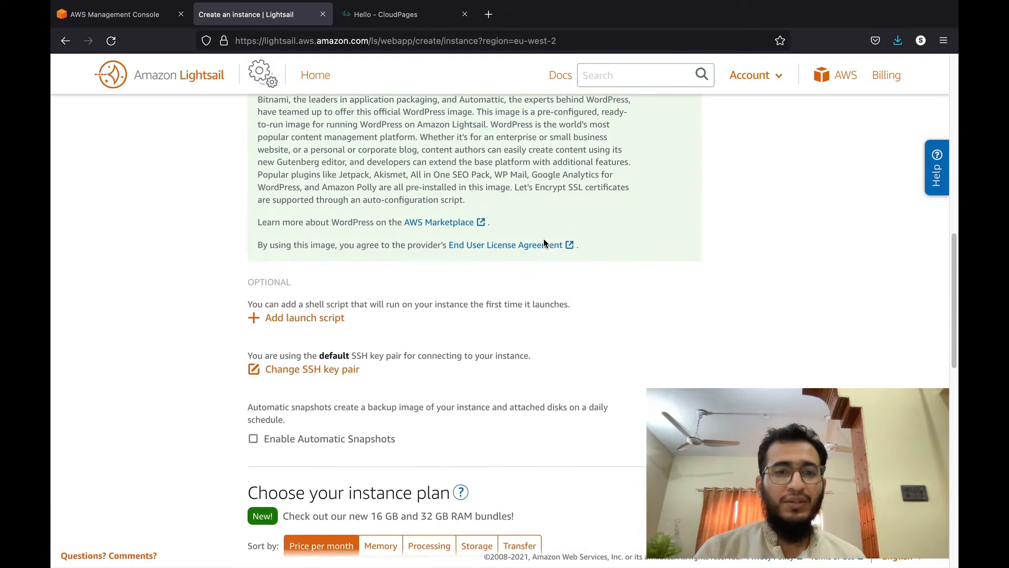
scroll(545, 244, up, 5)
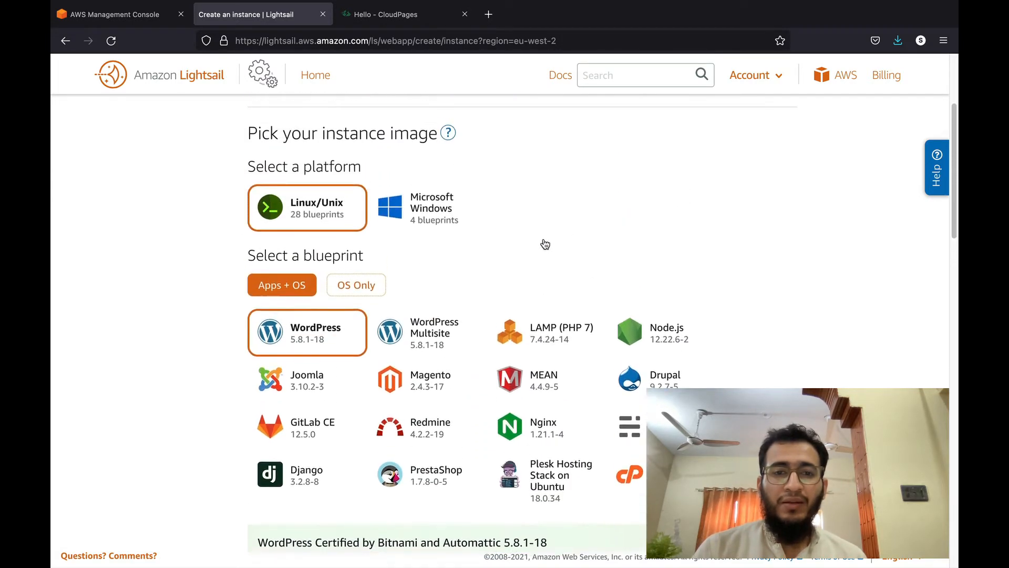
scroll(545, 244, down, 9)
scroll(544, 243, down, 9)
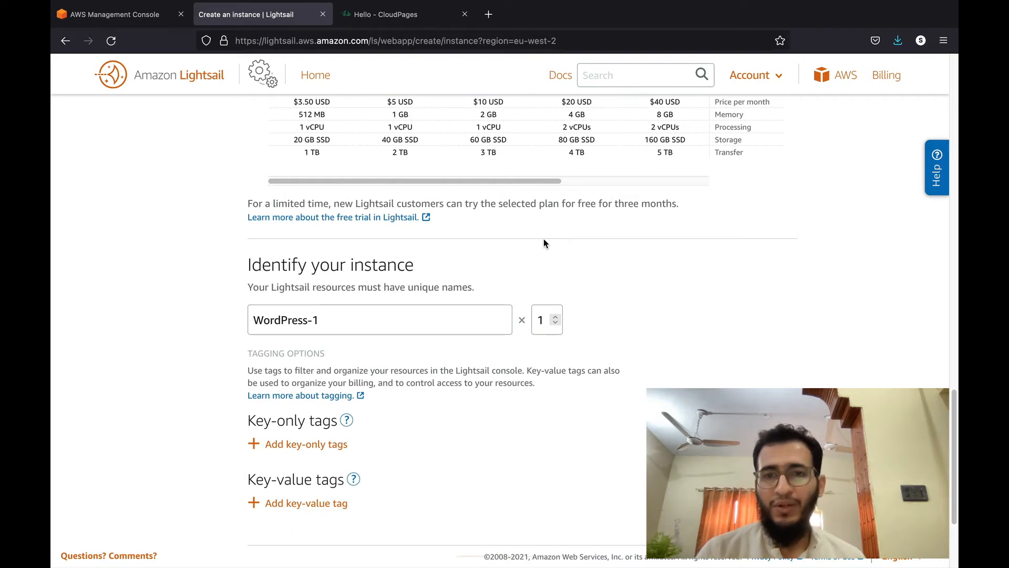
mouse_move(532, 181)
mouse_down()
mouse_move(698, 181)
mouse_move(519, 190)
mouse_up()
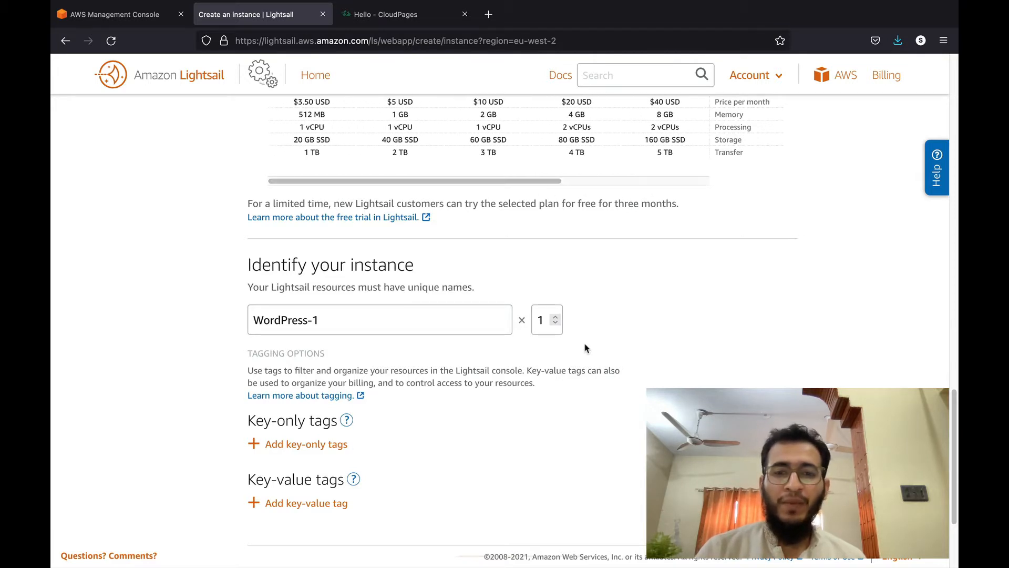
scroll(587, 347, up, 2)
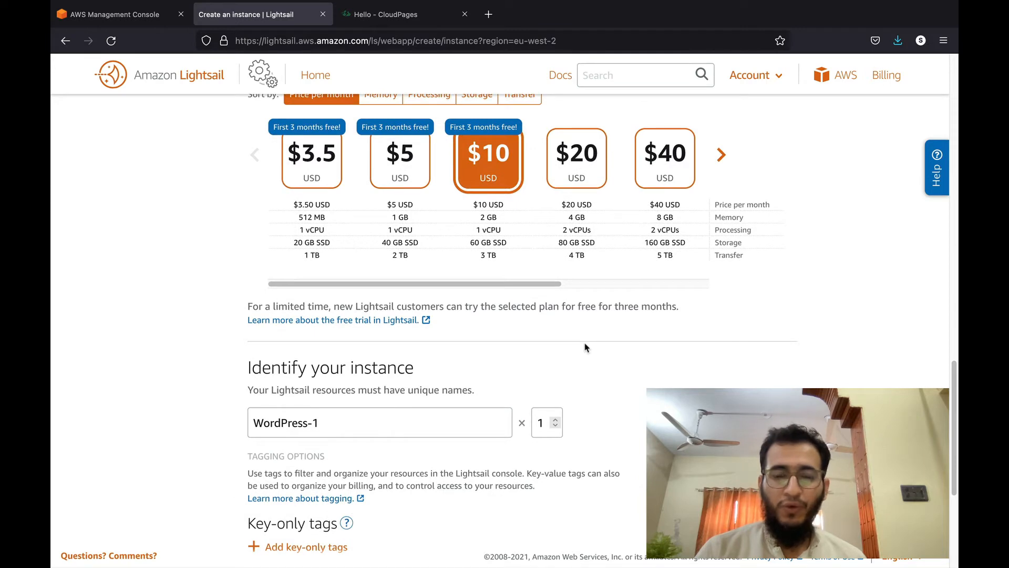
scroll(587, 347, down, 2)
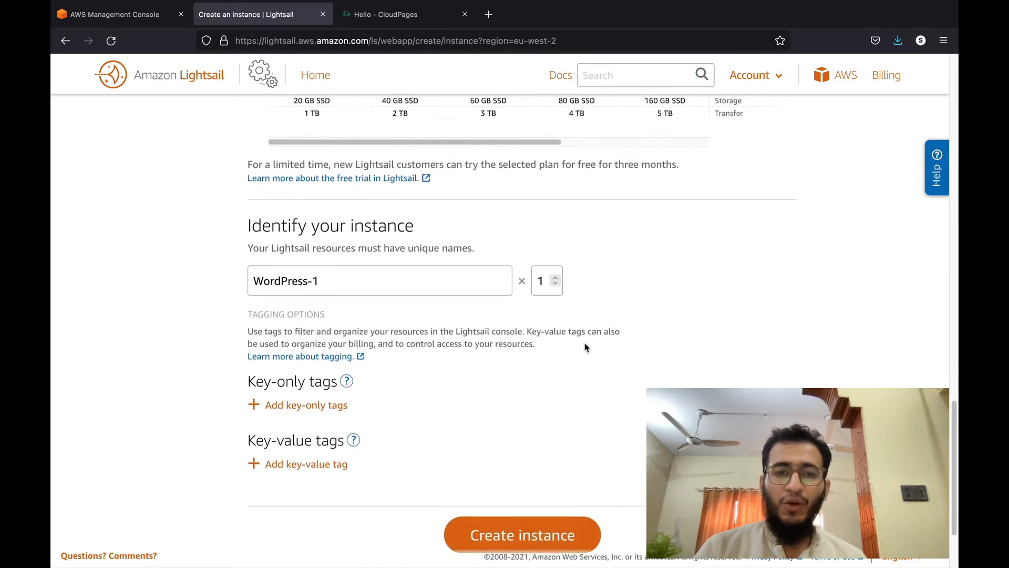
scroll(586, 348, up, 5)
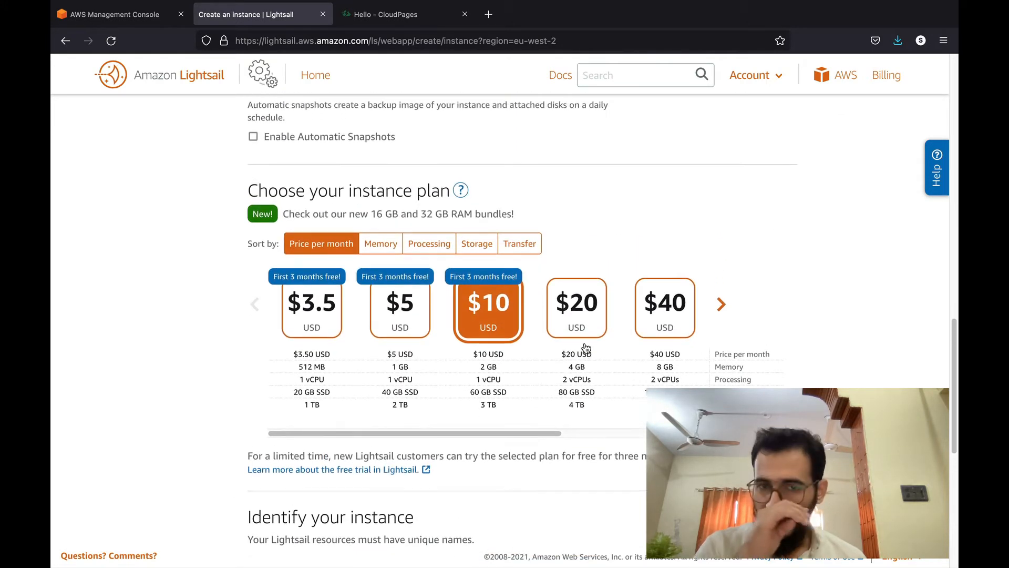
scroll(586, 348, up, 6)
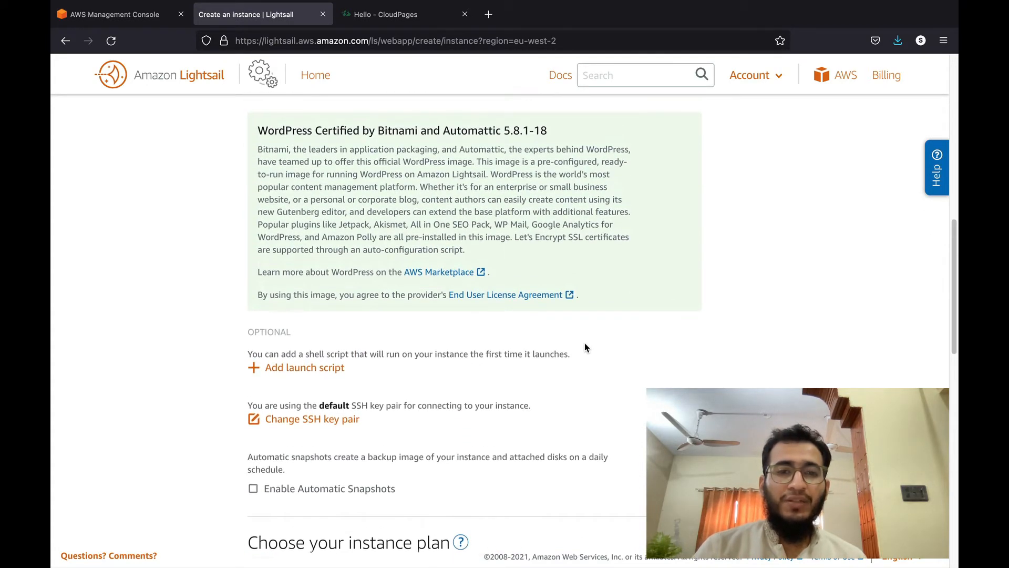
scroll(585, 346, up, 10)
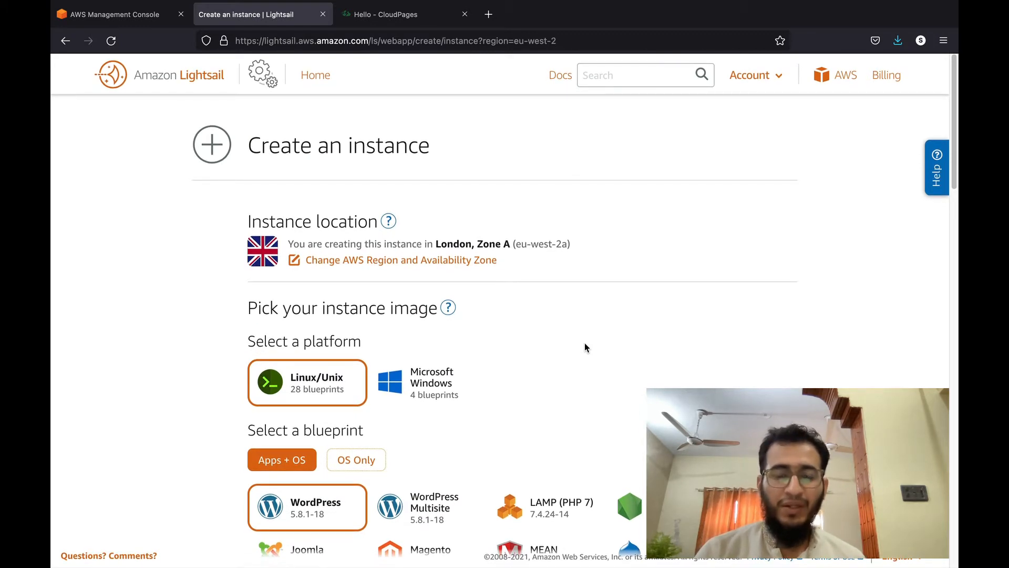
scroll(585, 346, down, 6)
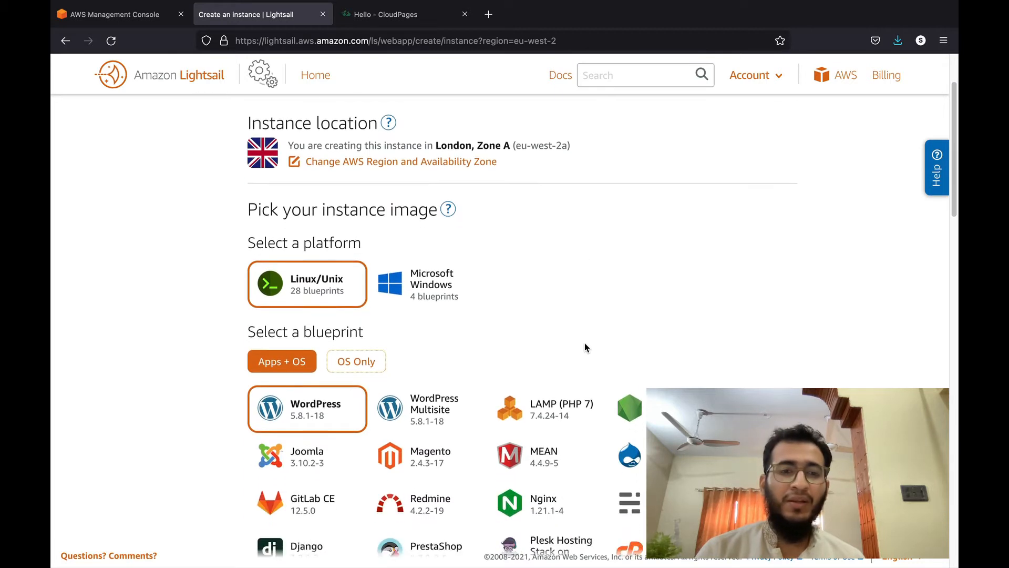
scroll(584, 343, down, 3)
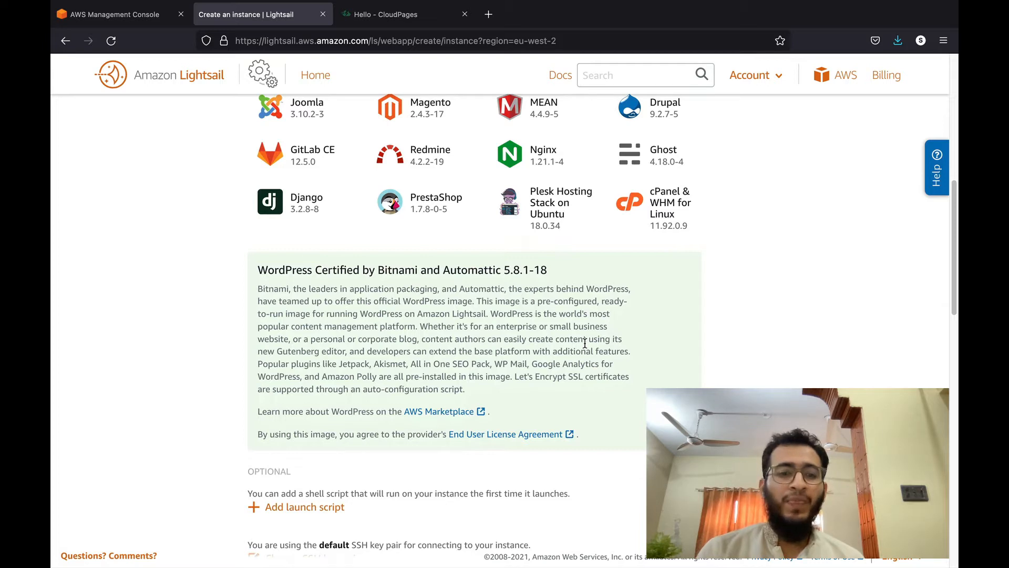
scroll(585, 342, down, 5)
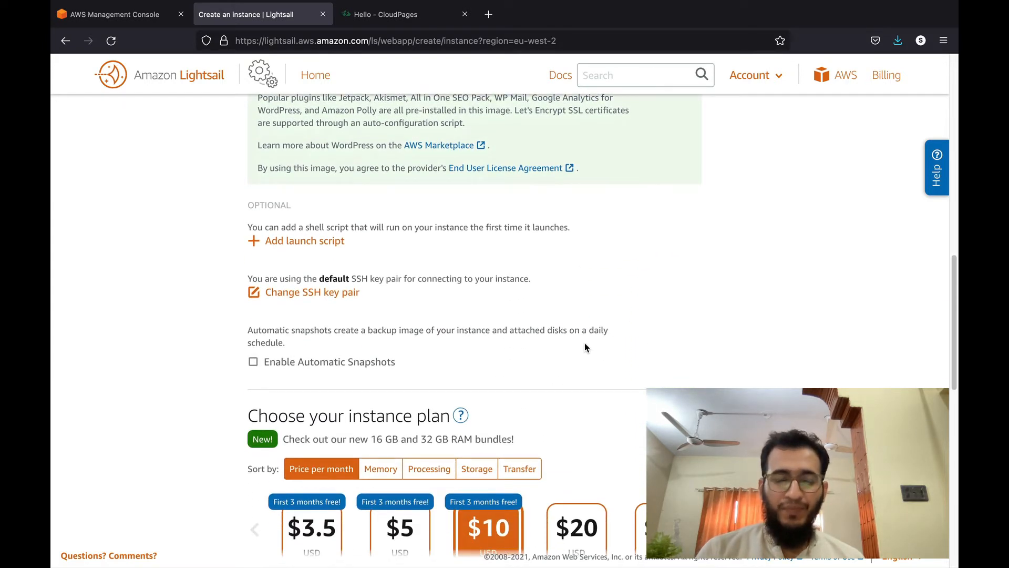
scroll(585, 342, down, 1)
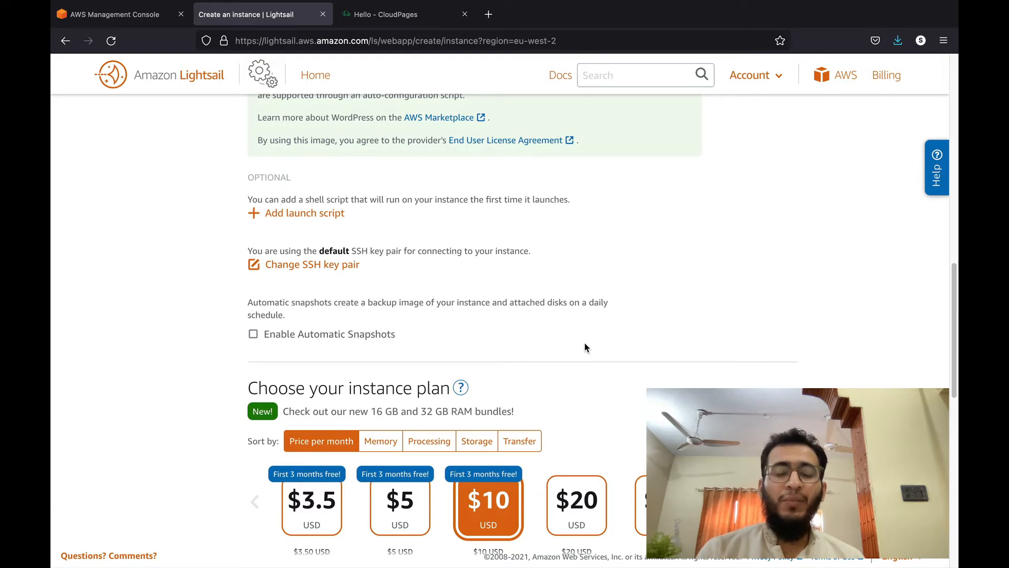
scroll(586, 347, down, 8)
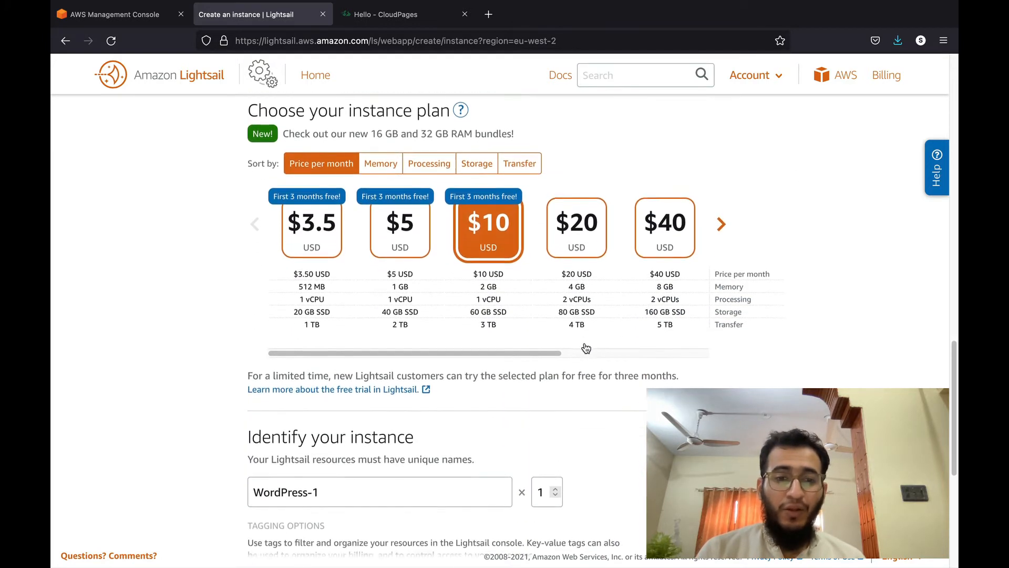
scroll(585, 347, down, 2)
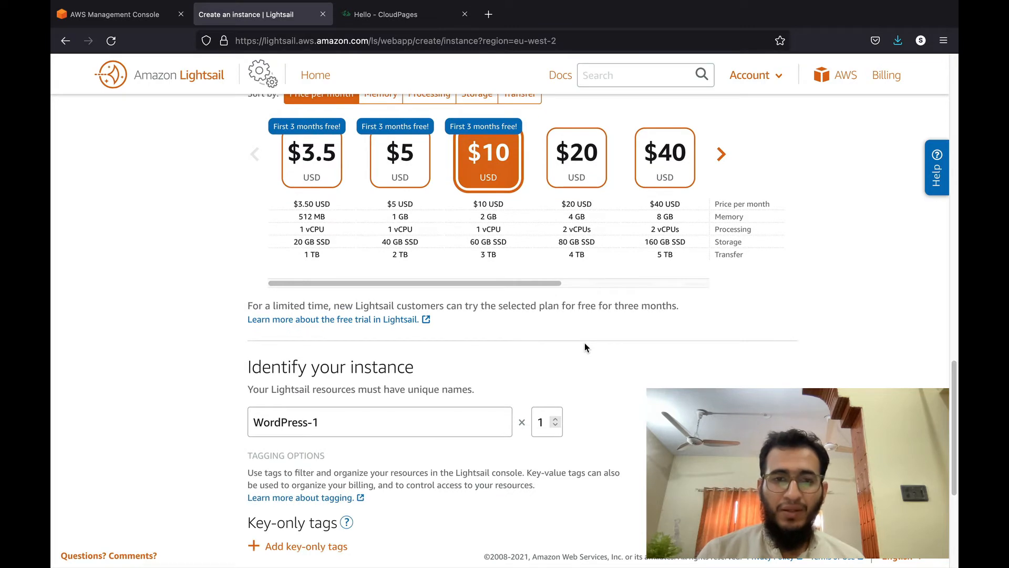
scroll(586, 347, down, 3)
scroll(585, 347, down, 1)
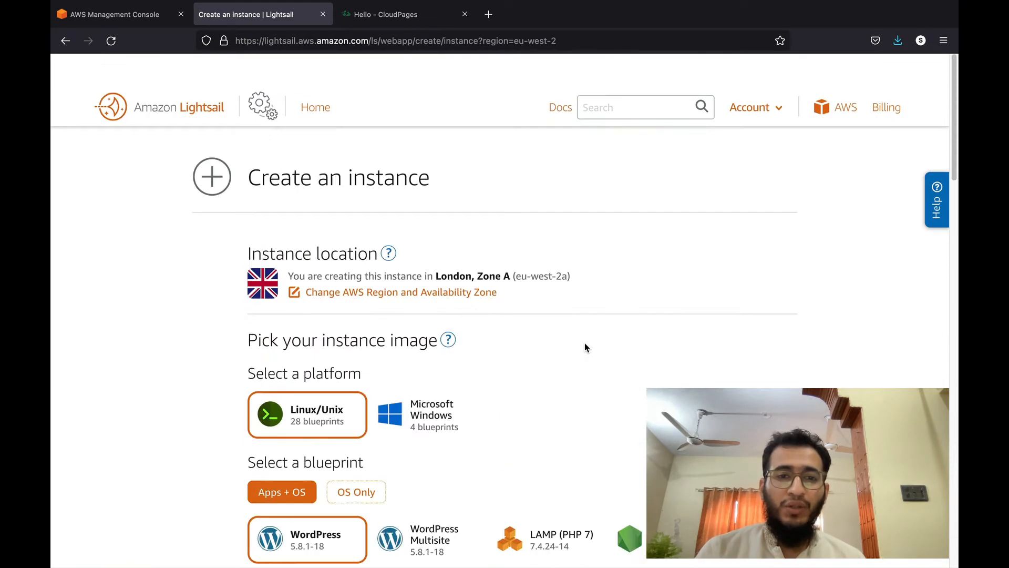
scroll(585, 345, down, 1)
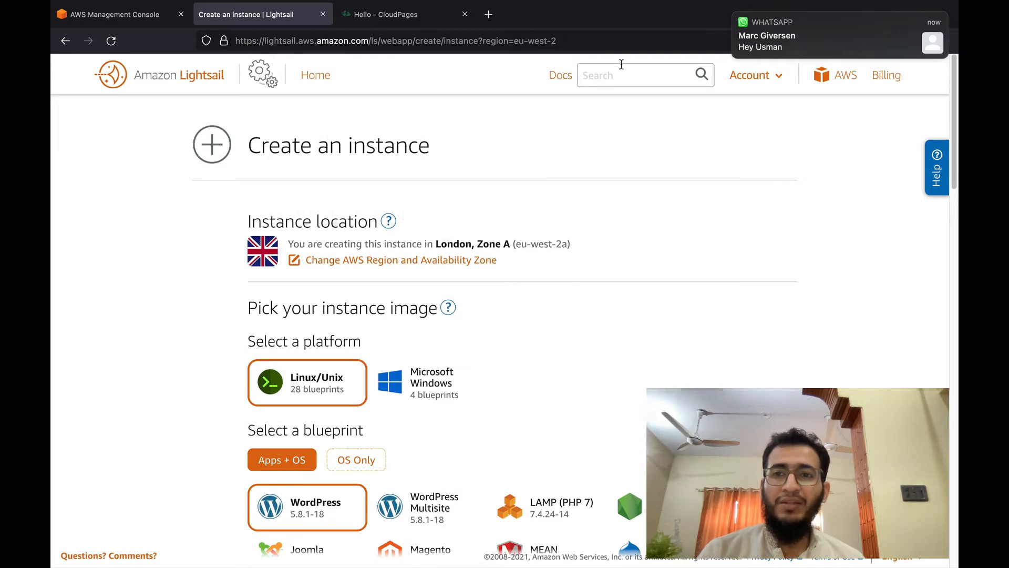
Dismiss the incoming WhatsApp message notification.
mouse_move(738, 20)
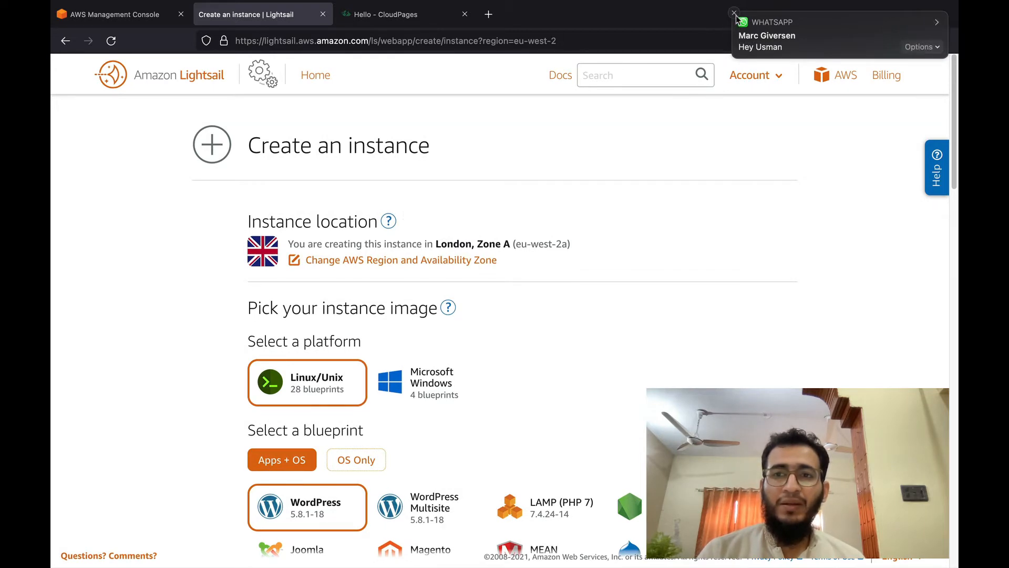
click(735, 13)
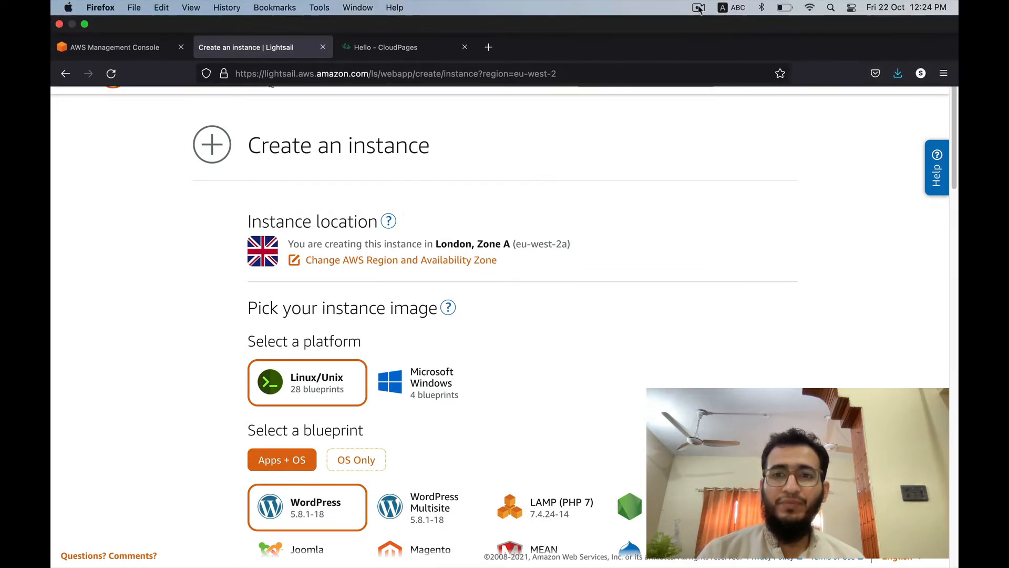
click(699, 8)
click(704, 53)
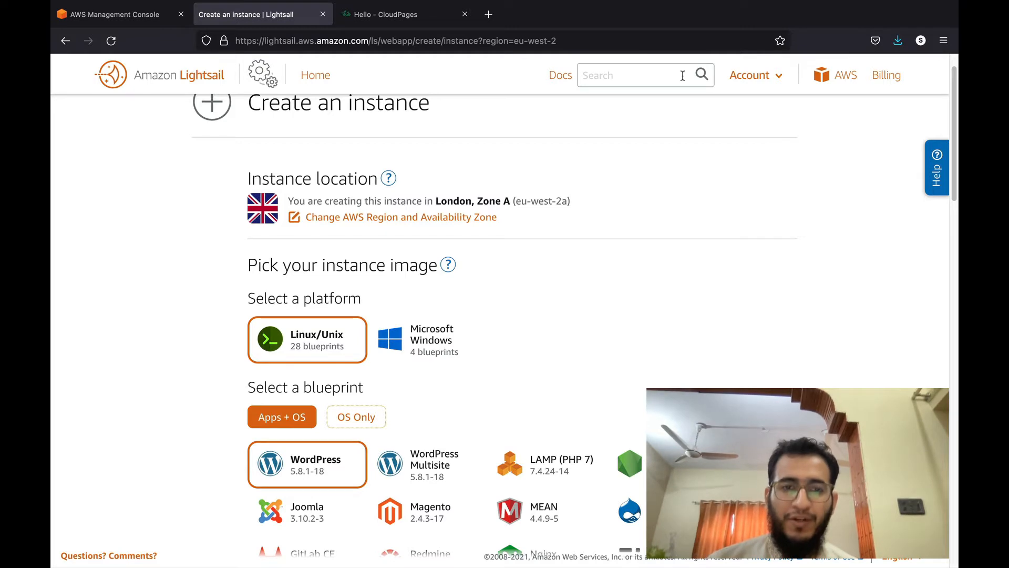
Open the AWS Region choices for the instance location and review the available regions.
scroll(601, 210, down, 4)
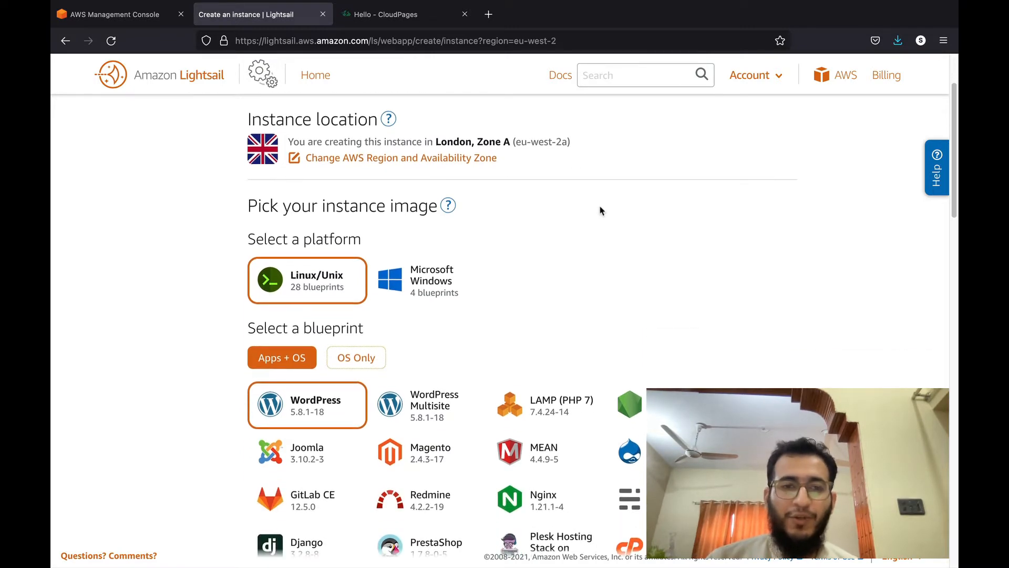
scroll(601, 210, up, 3)
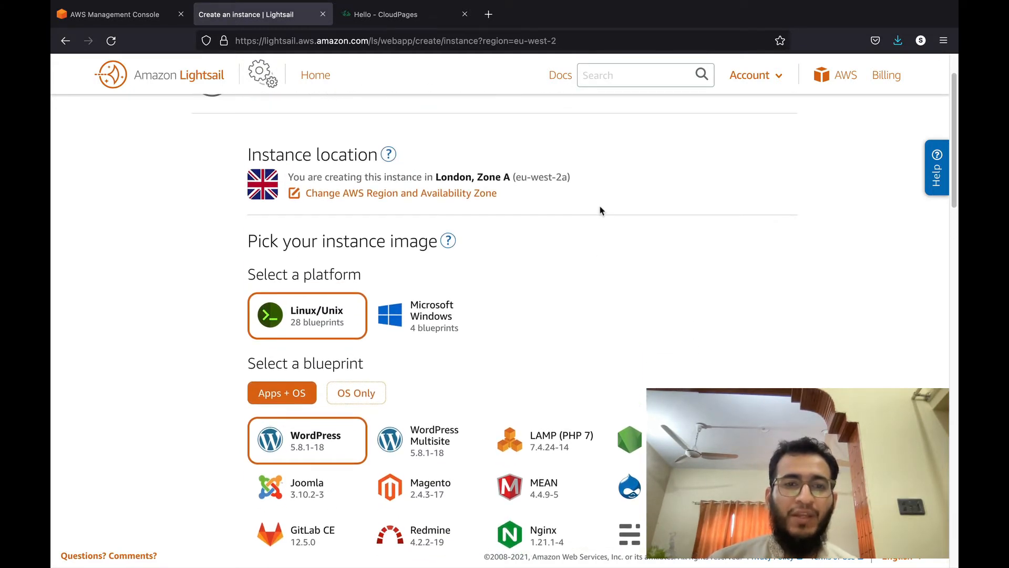
scroll(602, 210, up, 2)
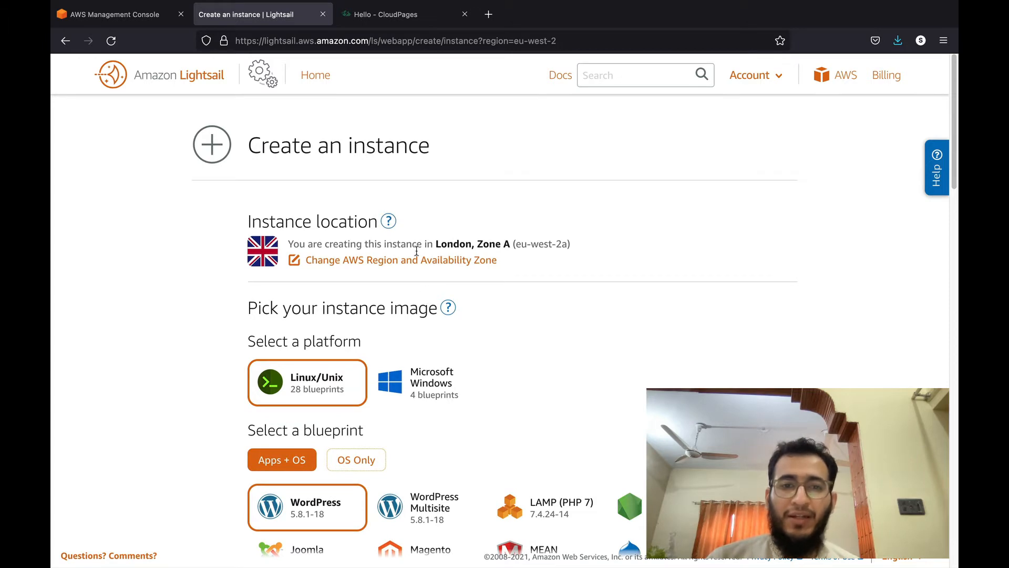
click(392, 261)
scroll(459, 258, down, 2)
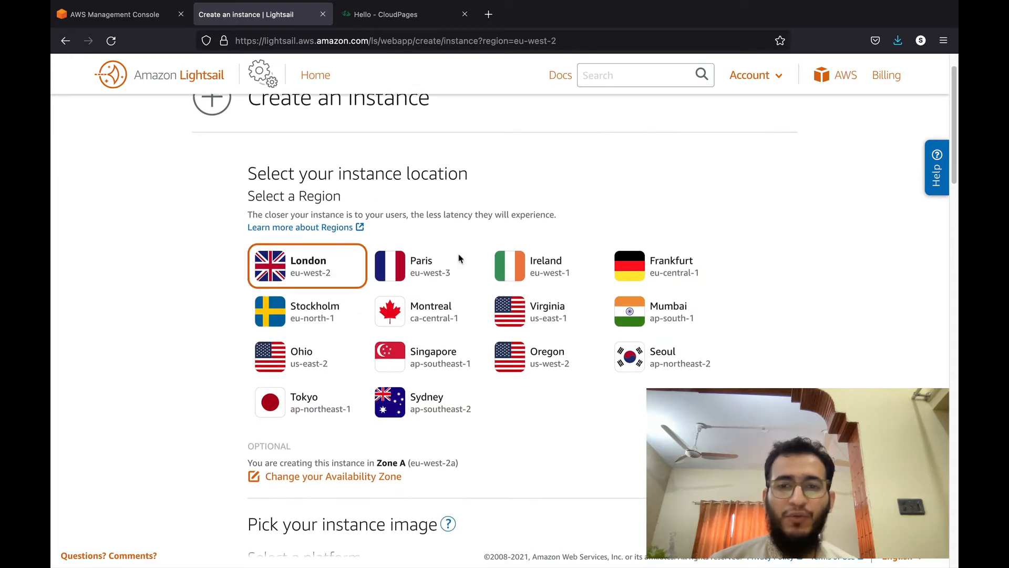
scroll(460, 259, down, 2)
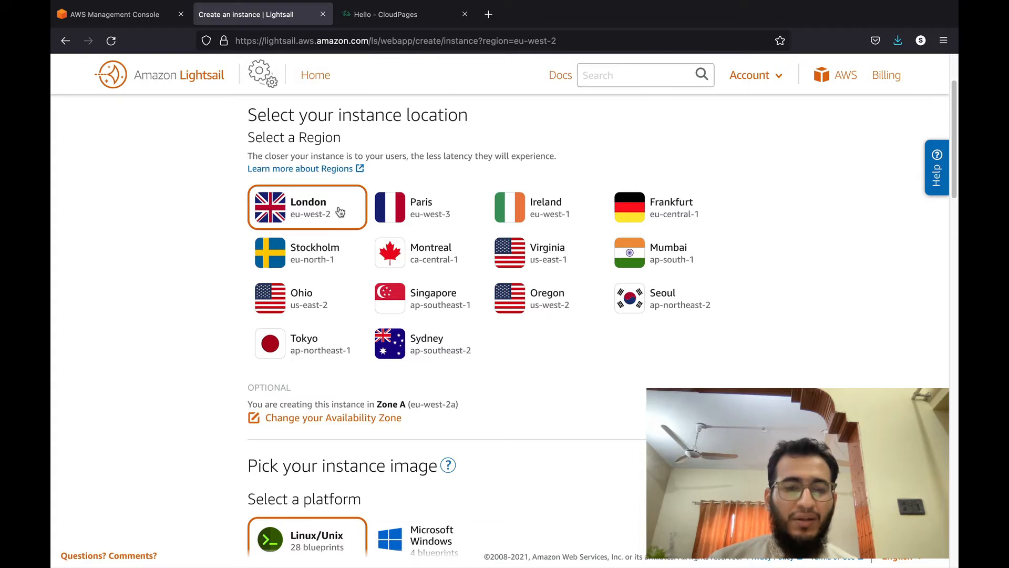
Limit the Linux/Unix blueprints to OS Only and select Ubuntu 20.04 LTS as the instance image.
scroll(340, 211, down, 6)
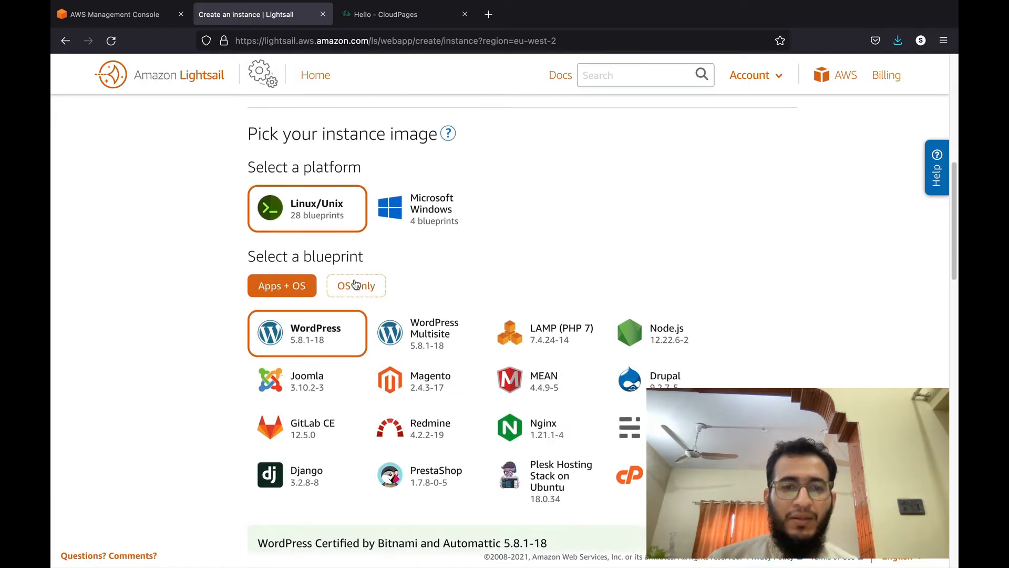
click(356, 285)
scroll(412, 286, down, 1)
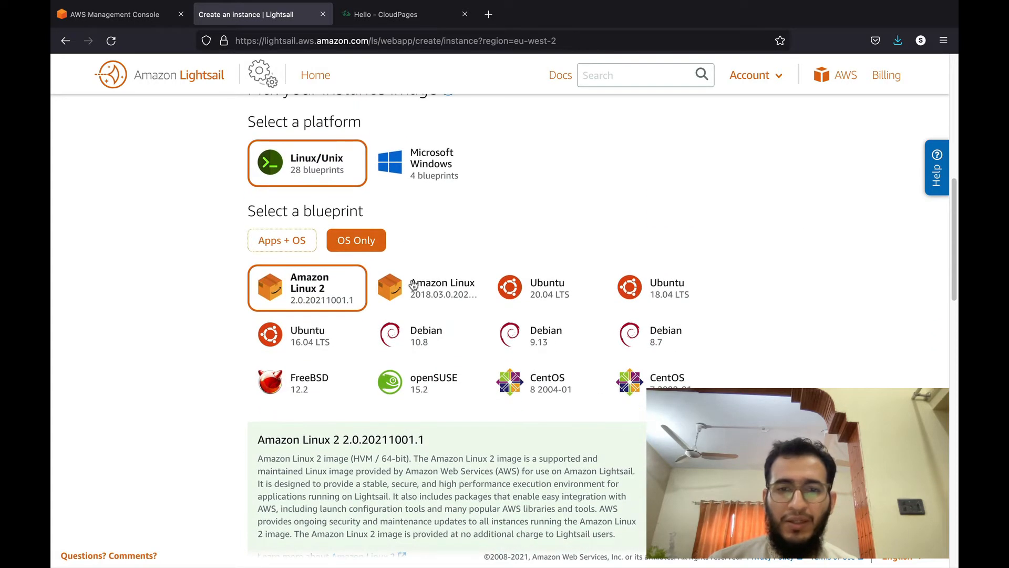
click(523, 294)
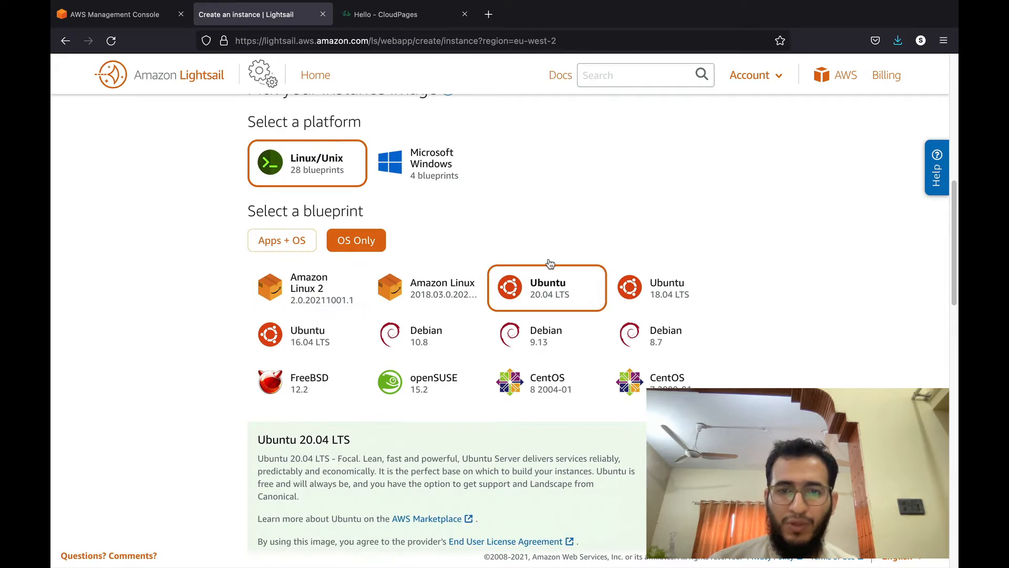
Keep the $10 plan and name the instance cloudpages.
scroll(578, 221, down, 5)
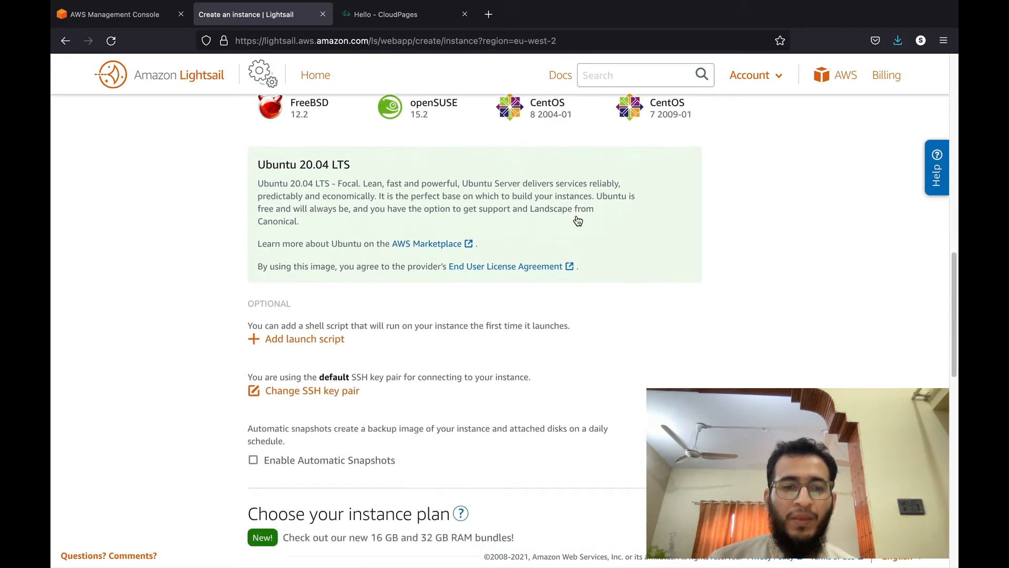
scroll(578, 221, down, 6)
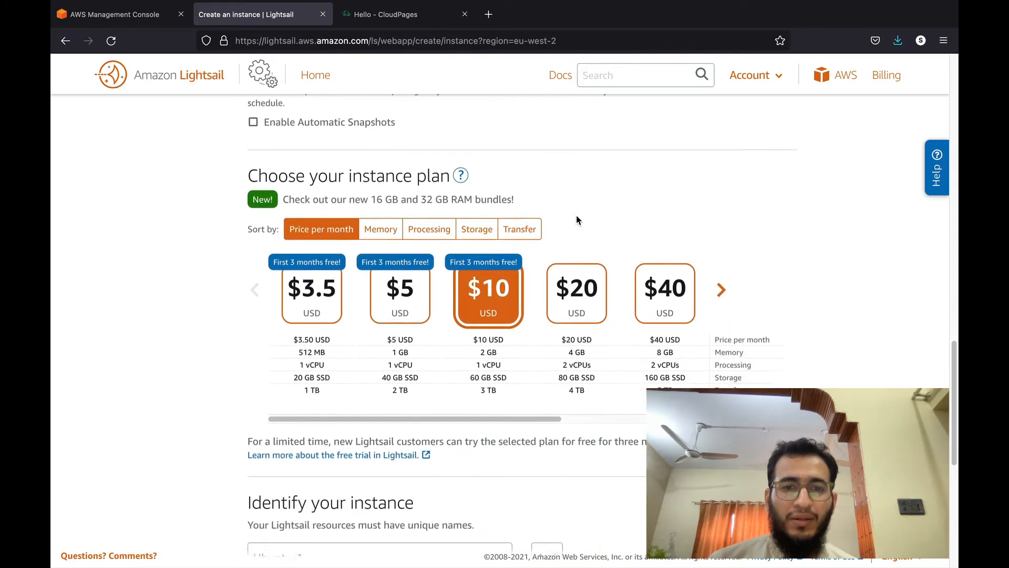
scroll(576, 220, down, 1)
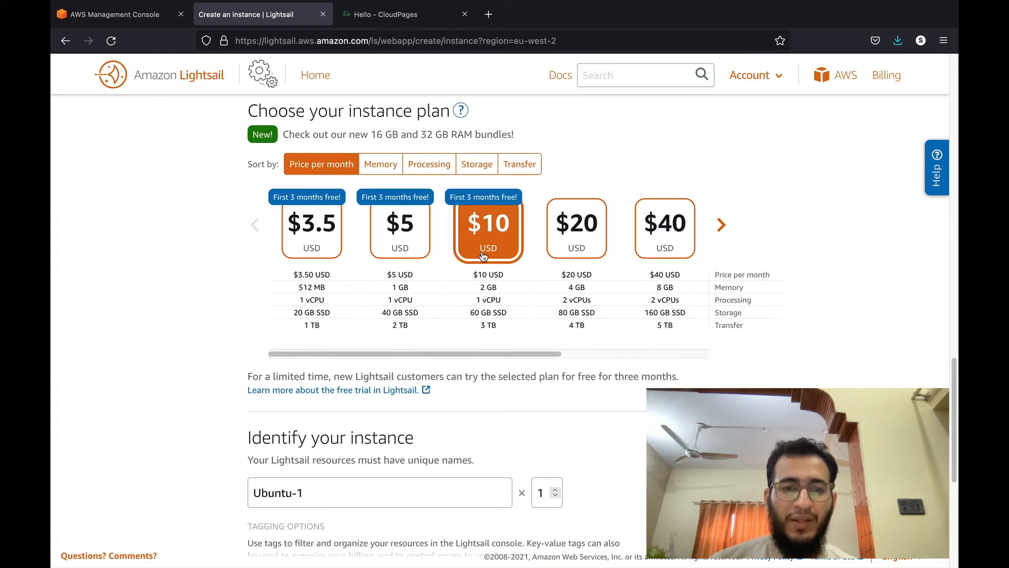
scroll(463, 273, down, 2)
click(411, 383)
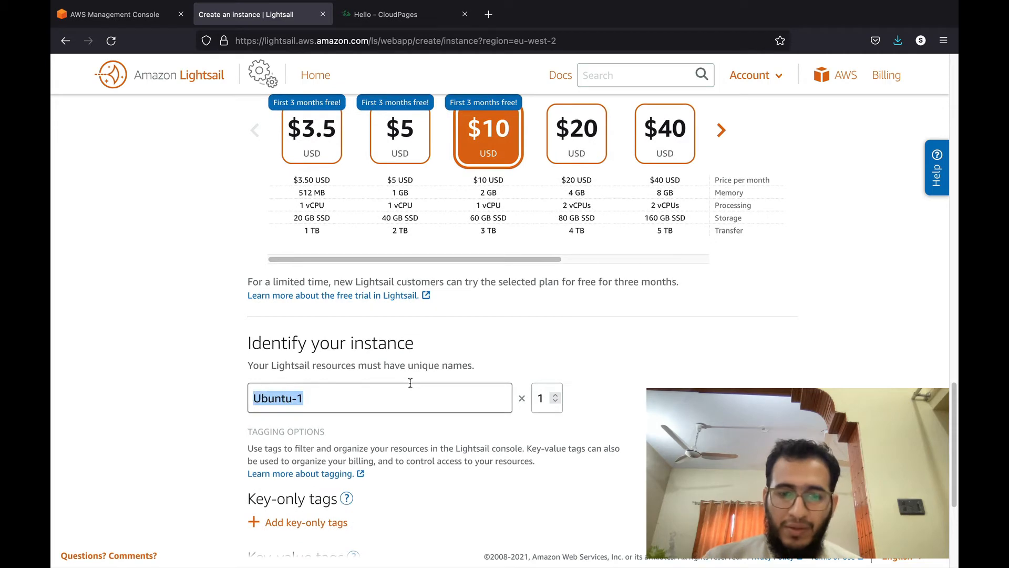
text(cloudpages)
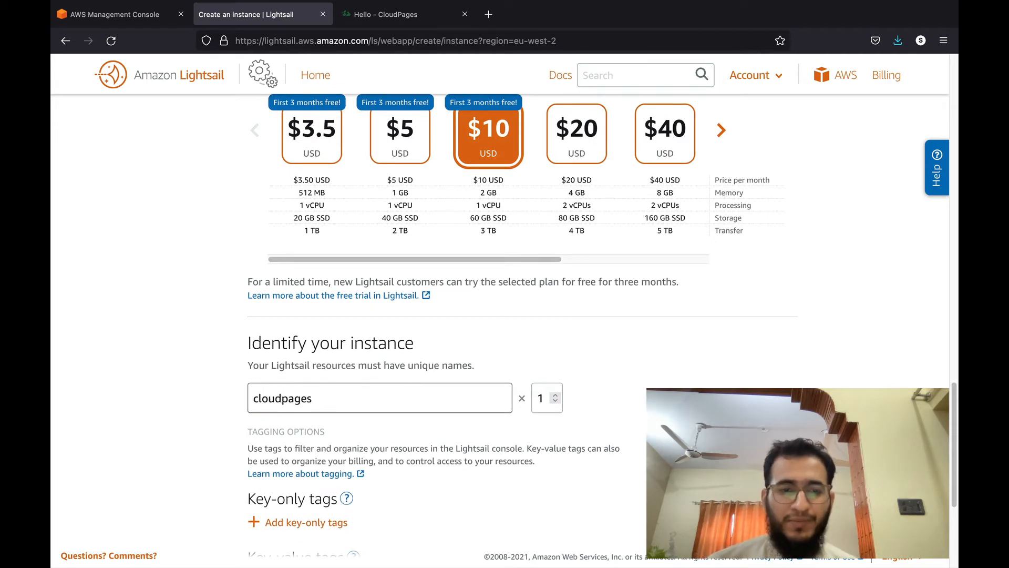
Try to create the cloudpages instance in the London region.
scroll(458, 459, down, 4)
click(510, 421)
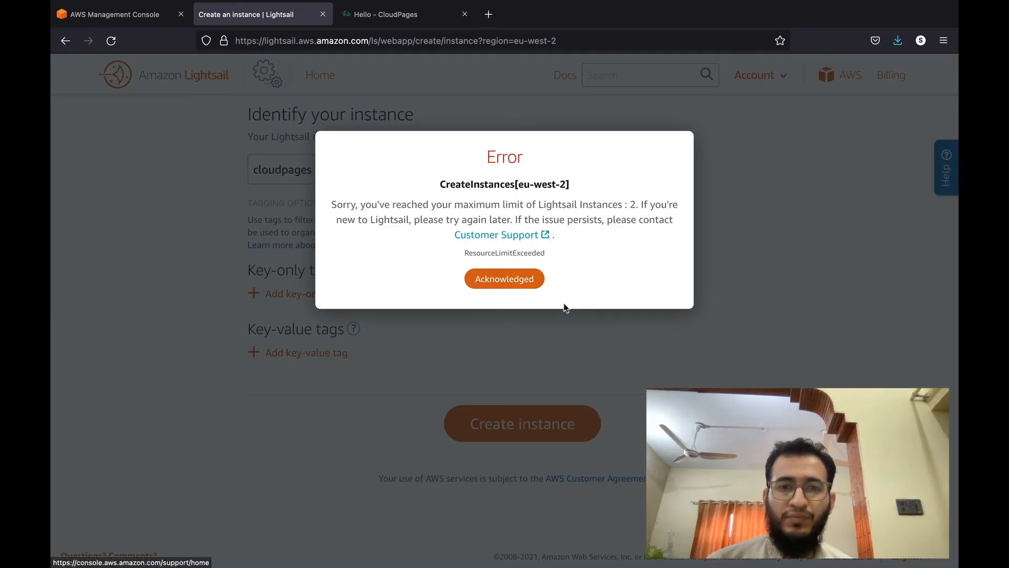
click(506, 279)
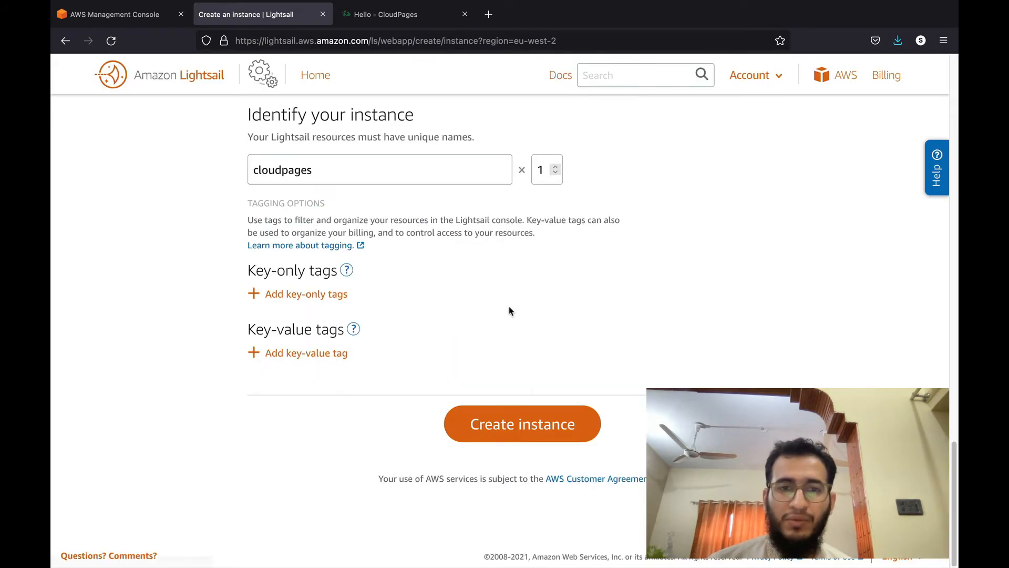
Change the instance location to Singapore (ap-southeast-1) and create the cloudpages instance.
scroll(509, 311, up, 10)
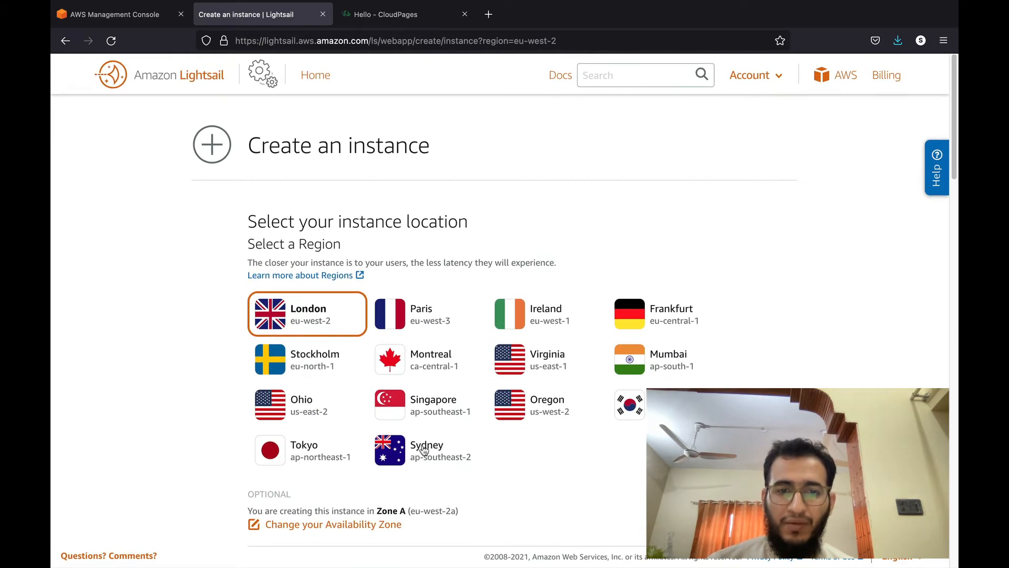
double_click(444, 414)
scroll(457, 404, down, 3)
scroll(457, 404, down, 2)
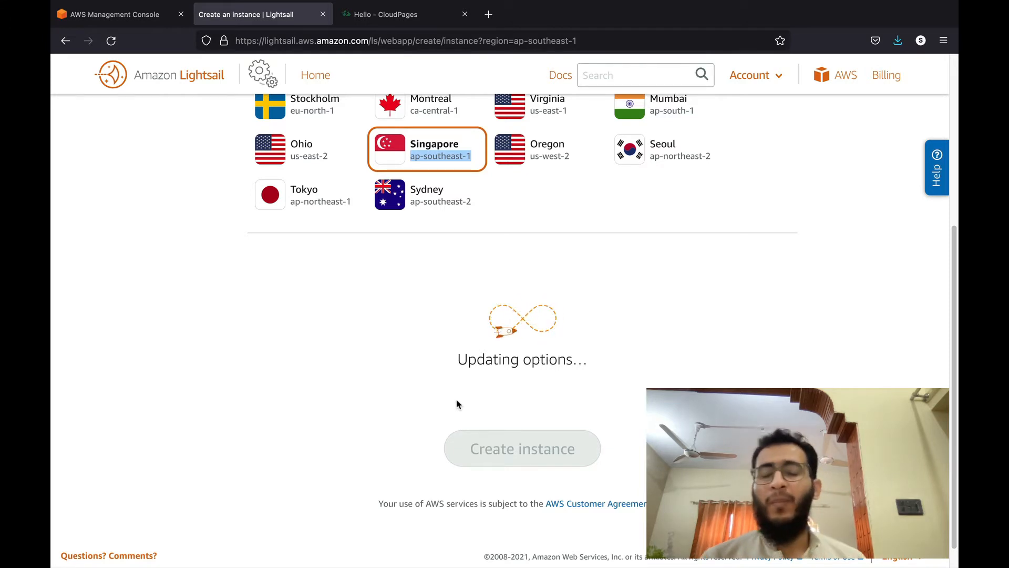
scroll(457, 404, down, 2)
scroll(458, 404, down, 10)
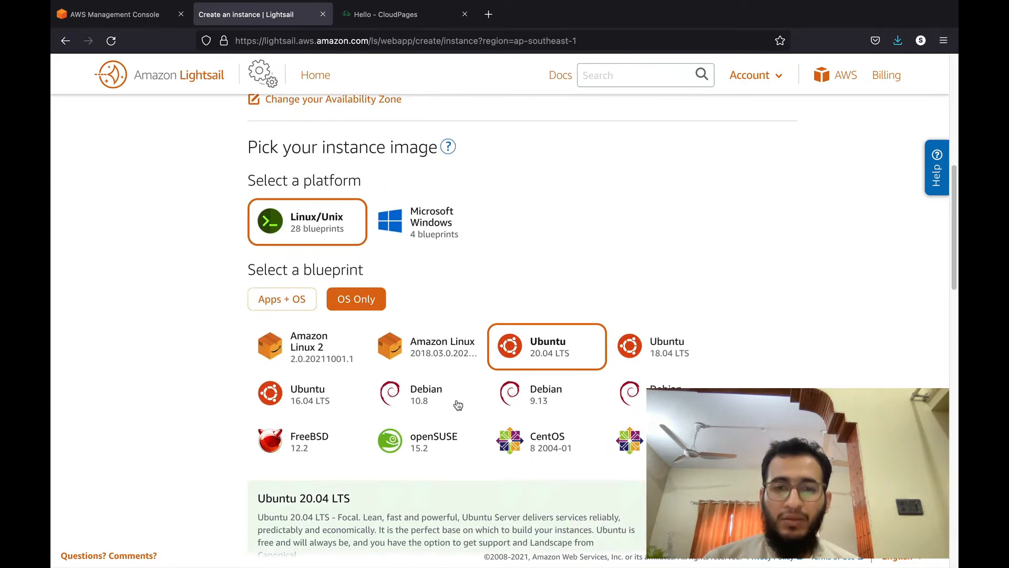
scroll(458, 404, down, 10)
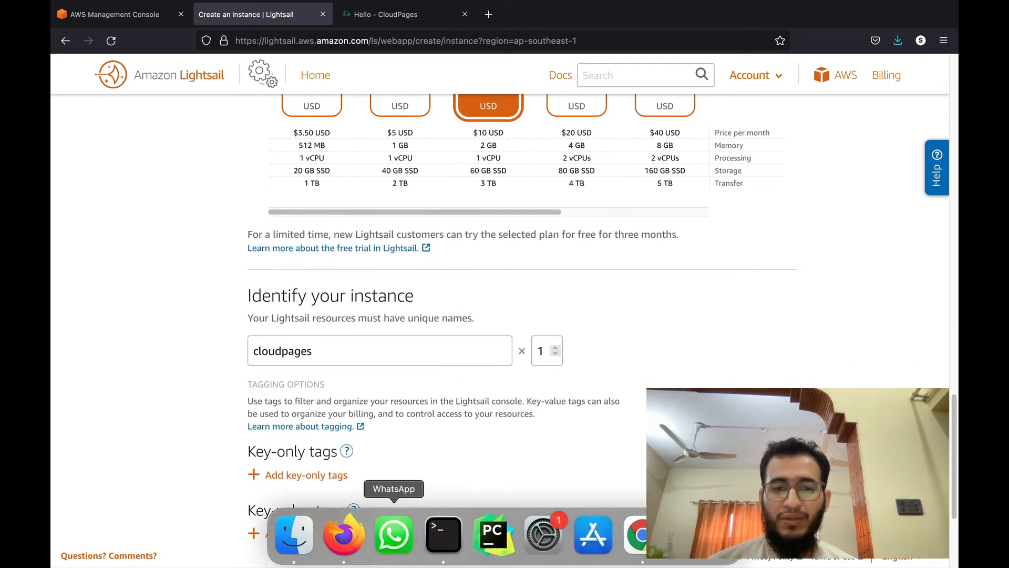
scroll(505, 397, down, 3)
click(498, 493)
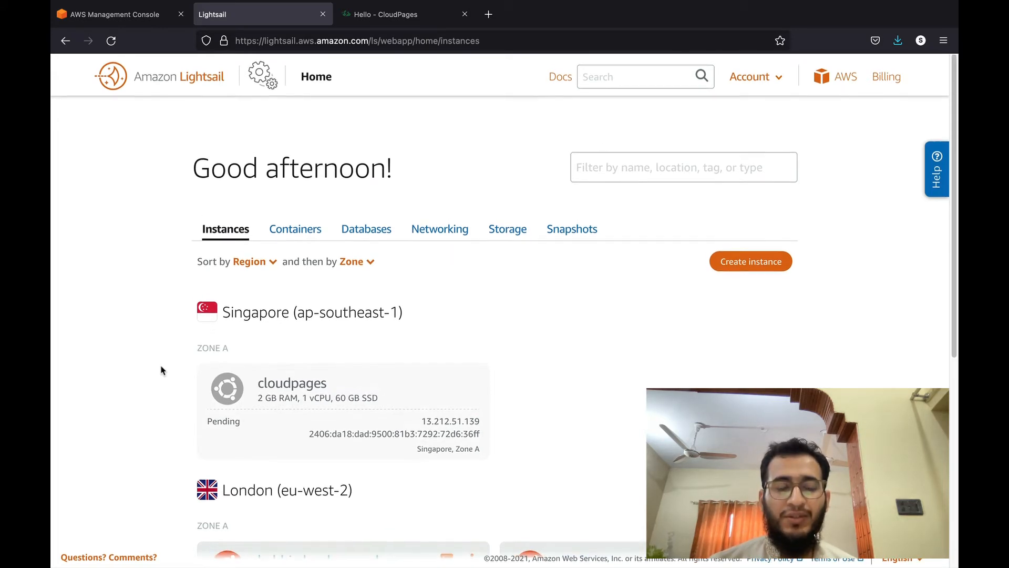
Refresh the instance list and start creating a static IP from the cloudpages instance's networking settings.
click(112, 42)
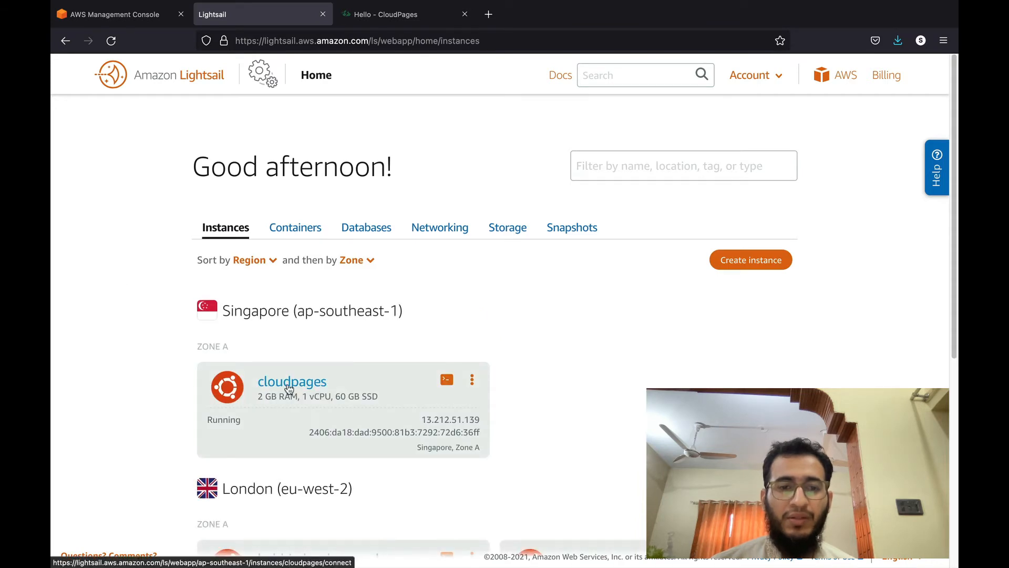
click(292, 383)
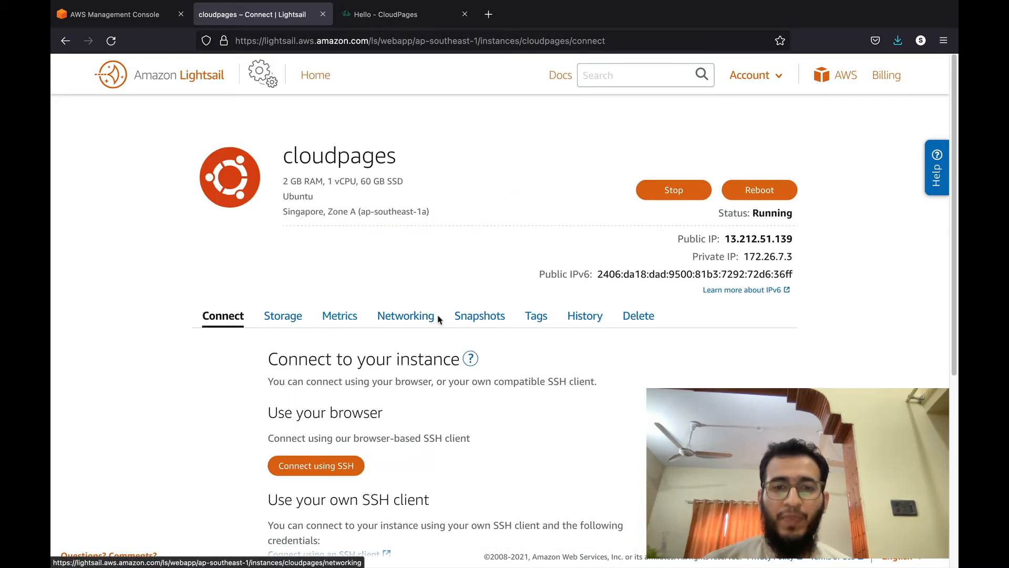
click(420, 317)
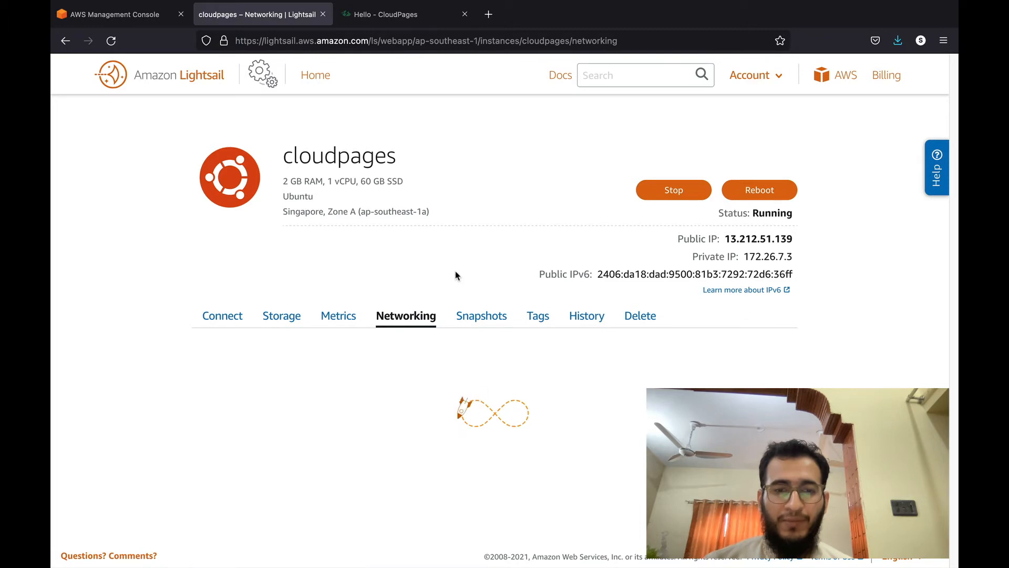
scroll(455, 275, down, 3)
click(352, 326)
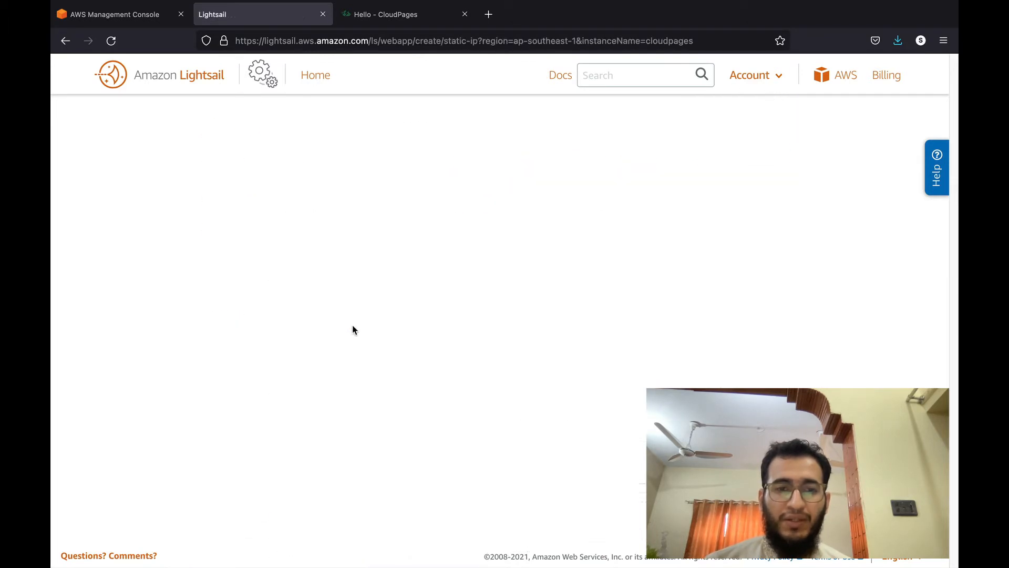
Name the static IP tutorialip and create it attached to the cloudpages instance.
scroll(356, 367, down, 2)
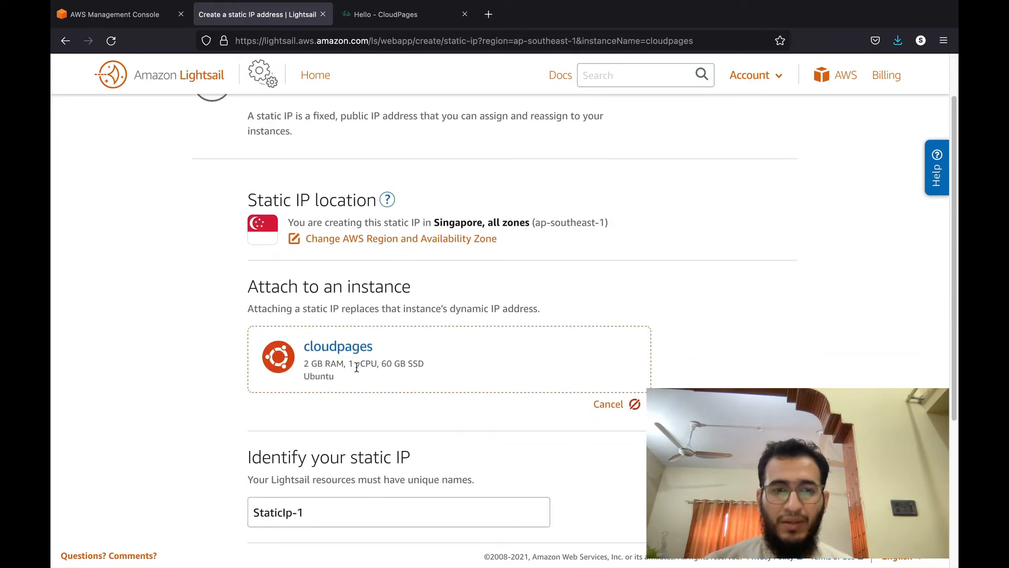
scroll(357, 367, down, 3)
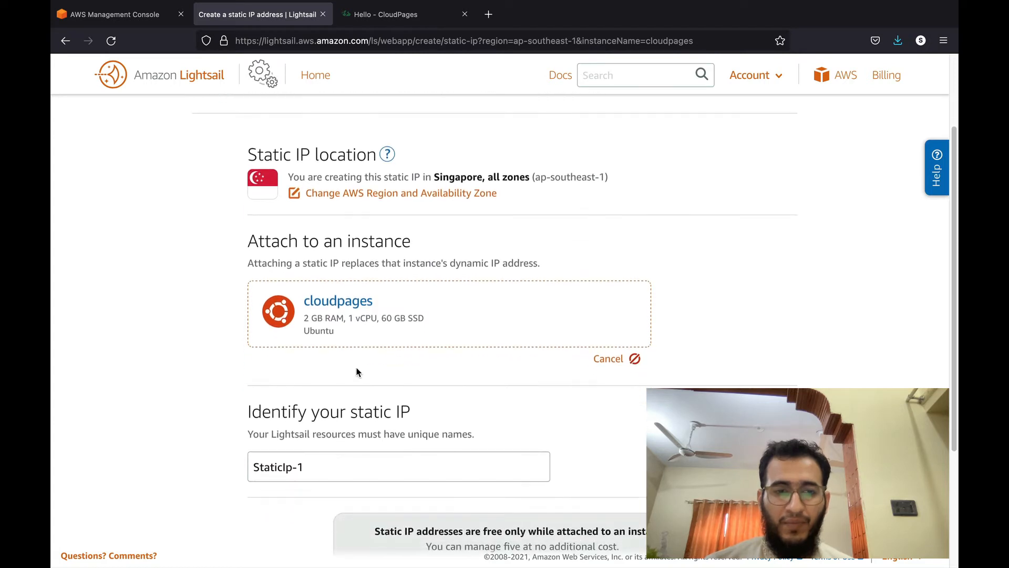
click(347, 419)
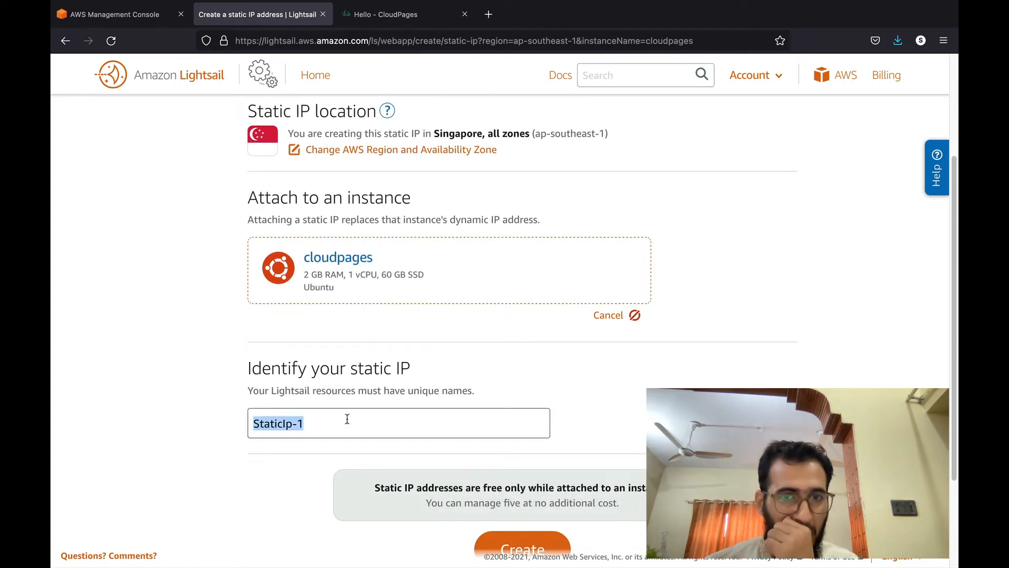
text(cl)
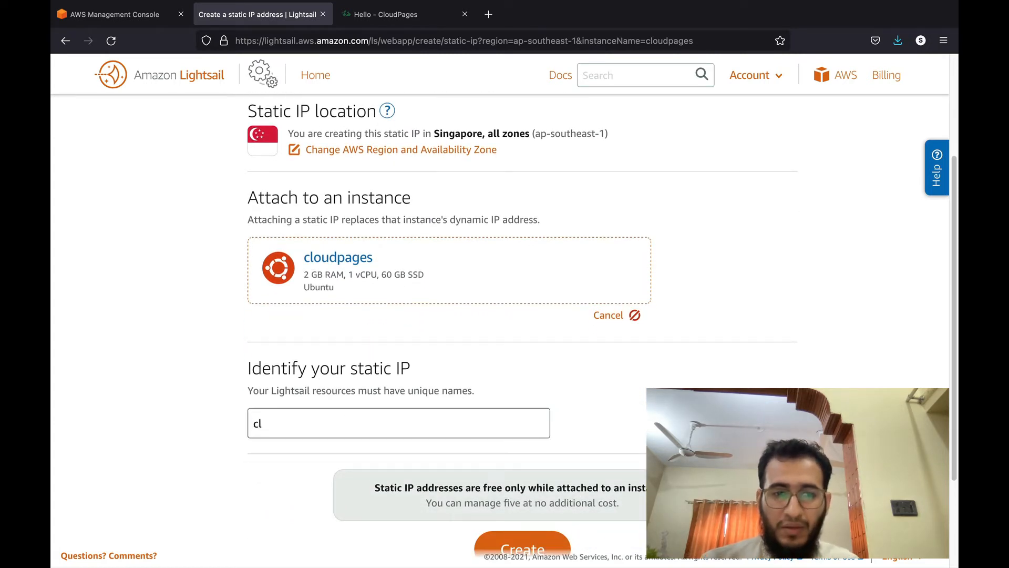
key(BackSpace)
key(BackSpace)
text(tuto)
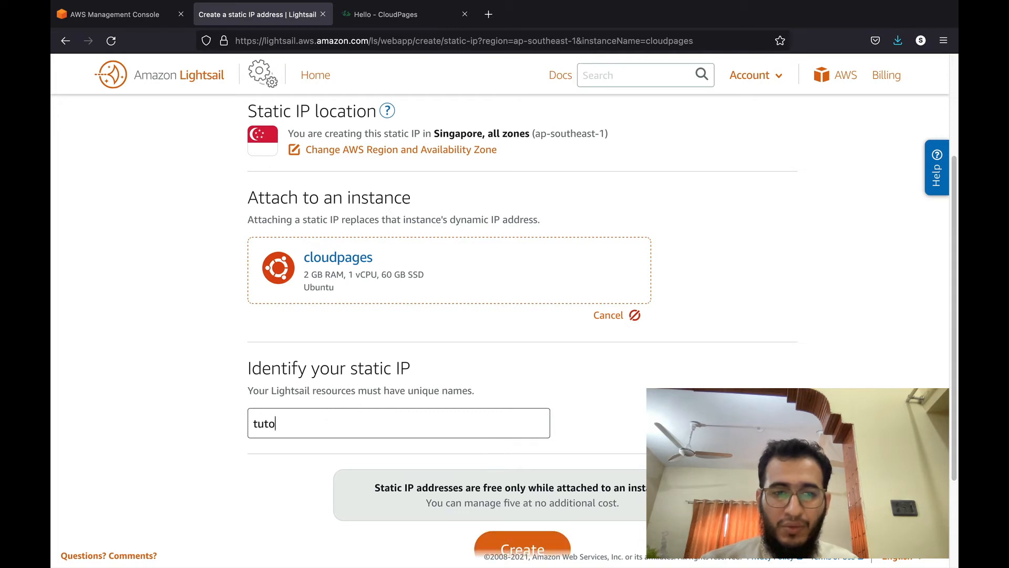
text(rialip)
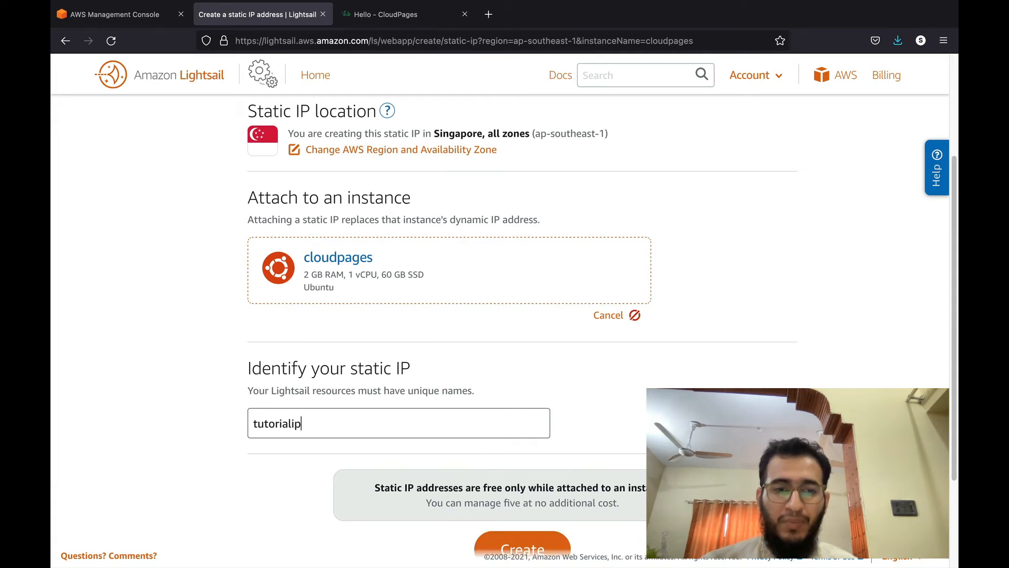
scroll(519, 407, down, 3)
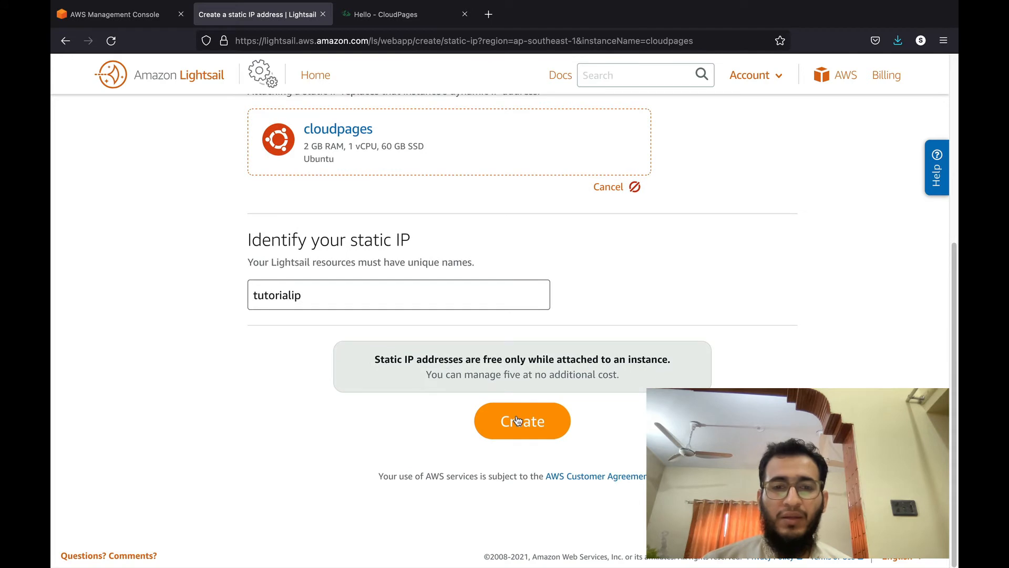
click(516, 418)
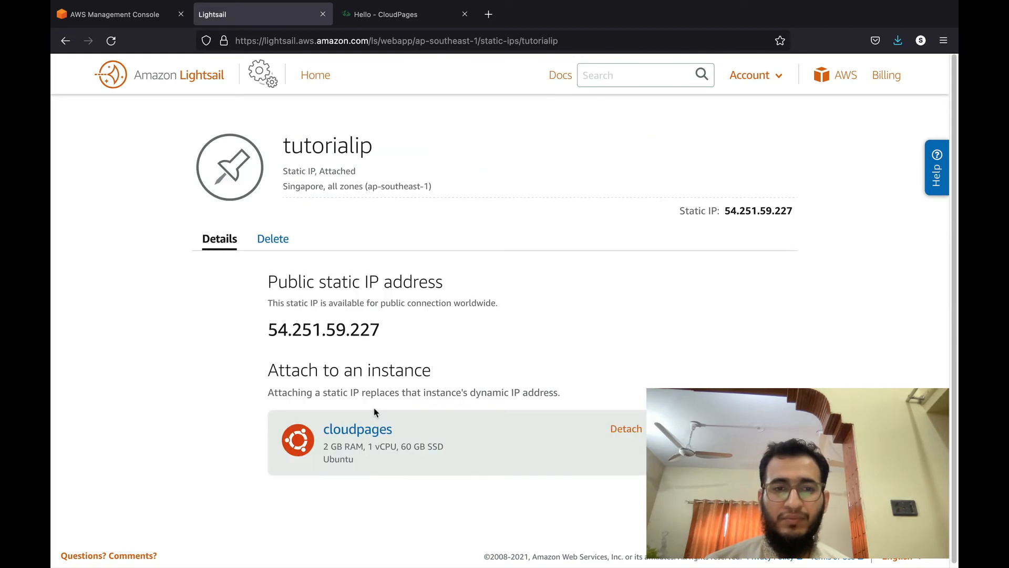
Return to the Lightsail home page and open the cloudpages instance's networking settings.
double_click(339, 315)
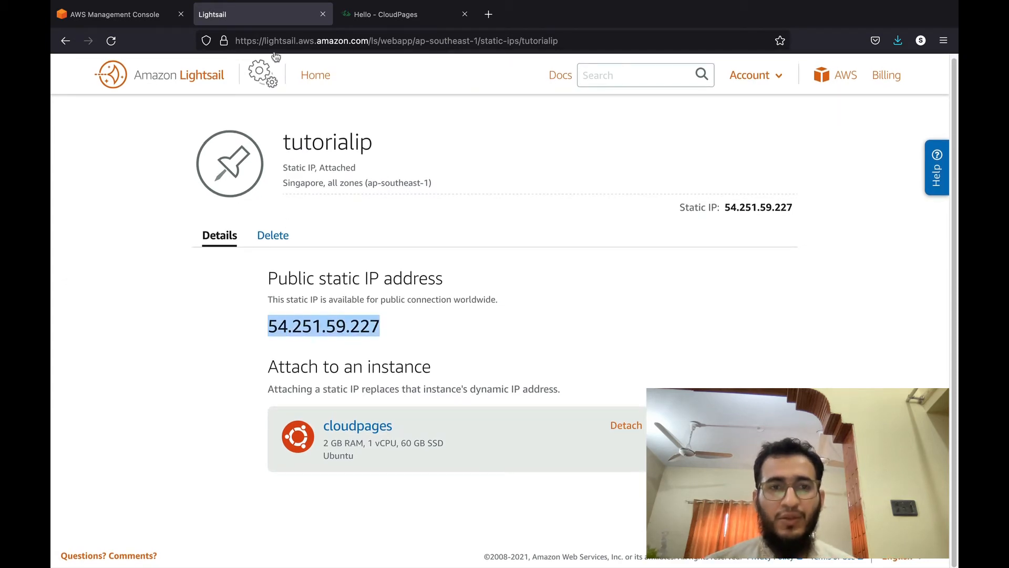
click(312, 79)
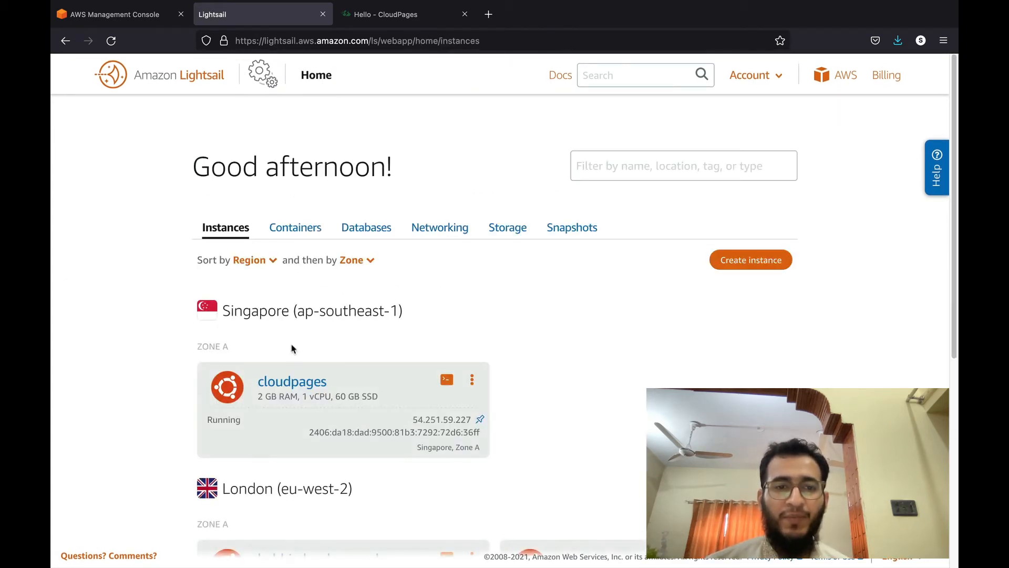
click(292, 381)
scroll(327, 351, down, 3)
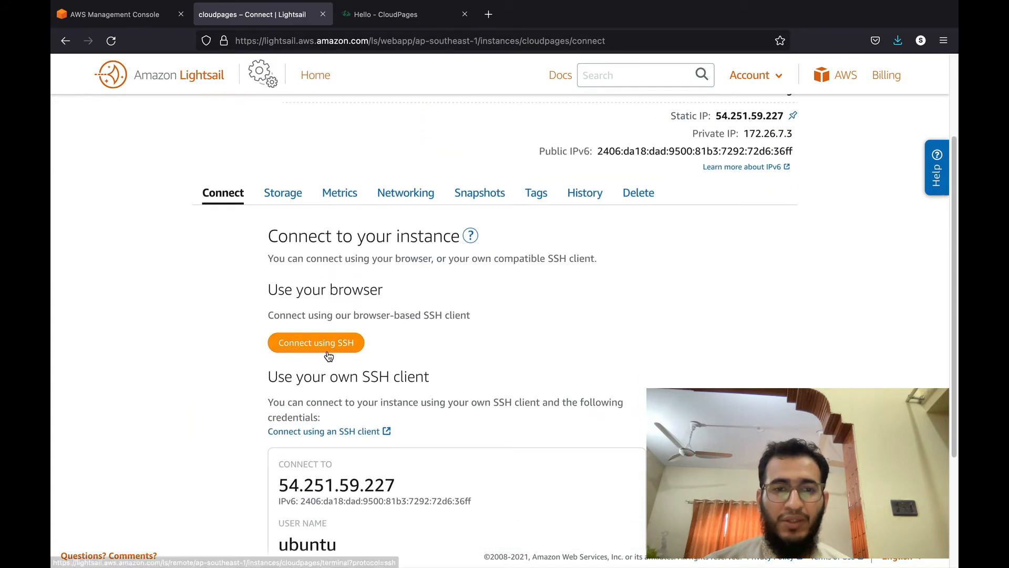
click(400, 209)
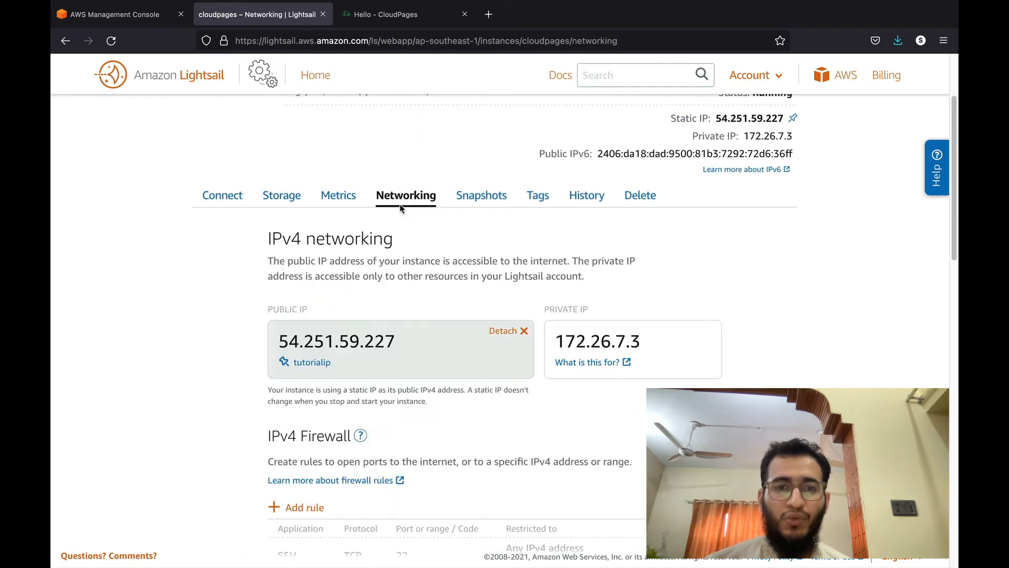
Add a custom TCP rule for port 443 to the instance's IPv4 firewall.
scroll(390, 304, down, 5)
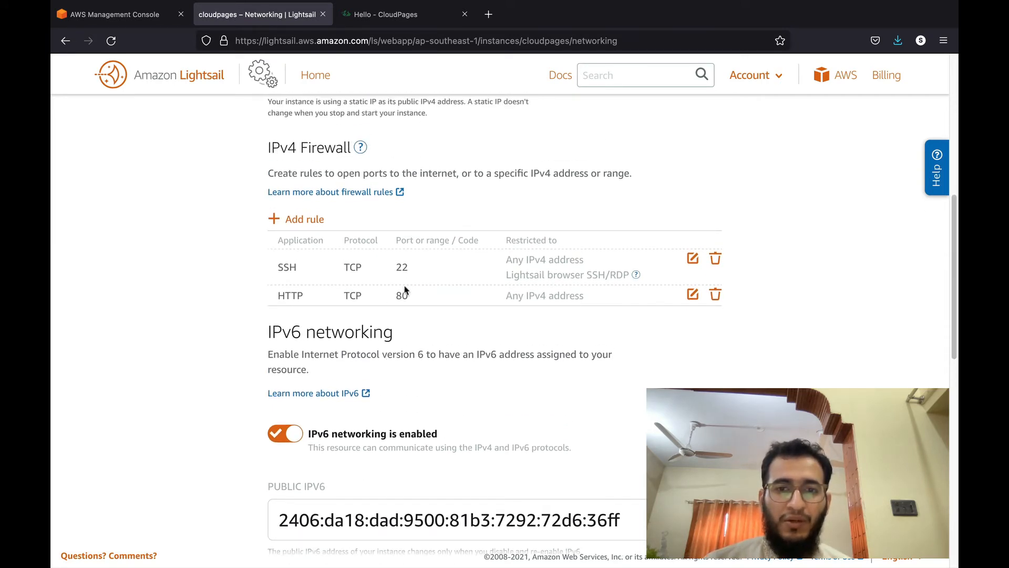
click(315, 225)
click(473, 293)
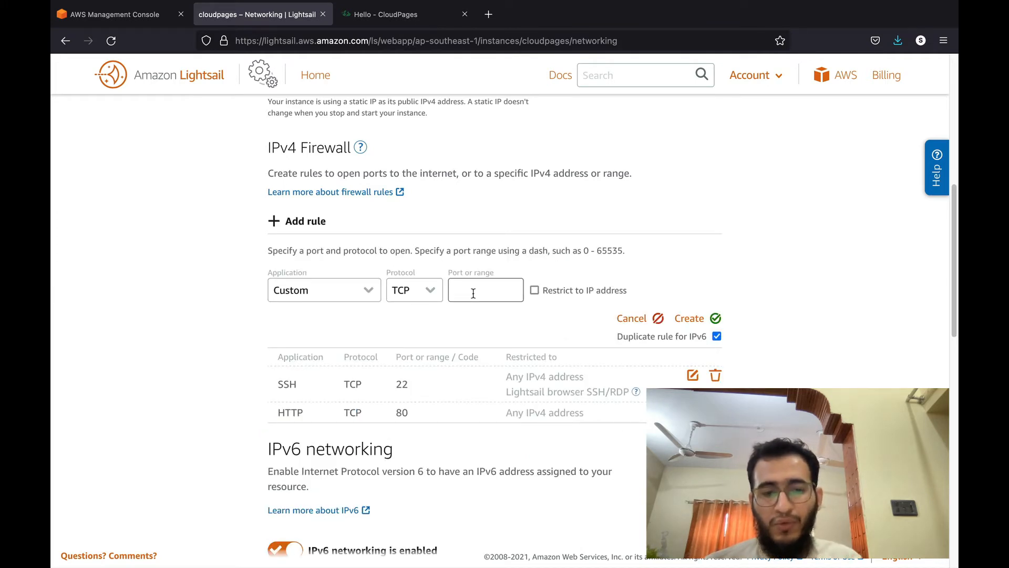
text(443)
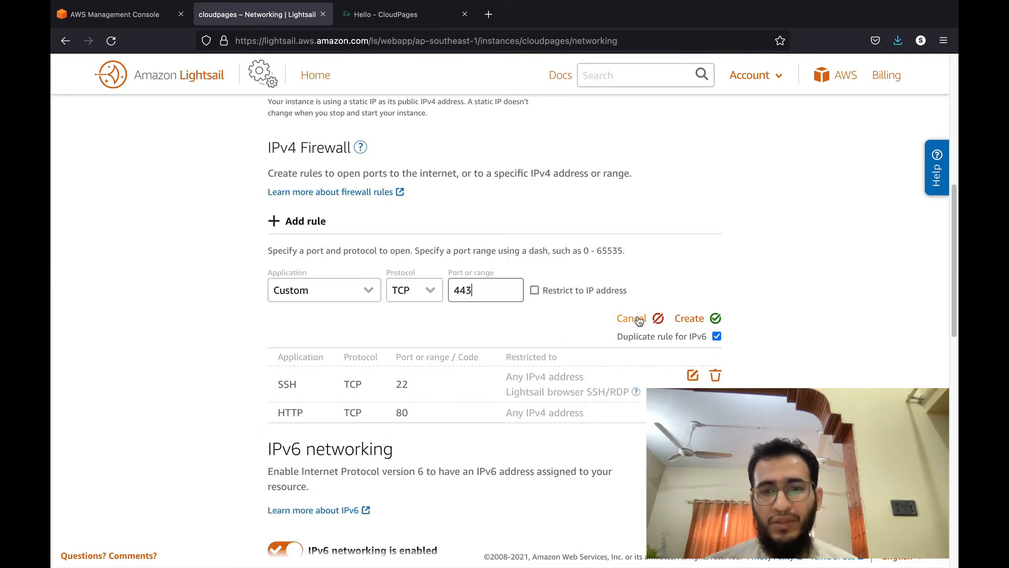
click(687, 319)
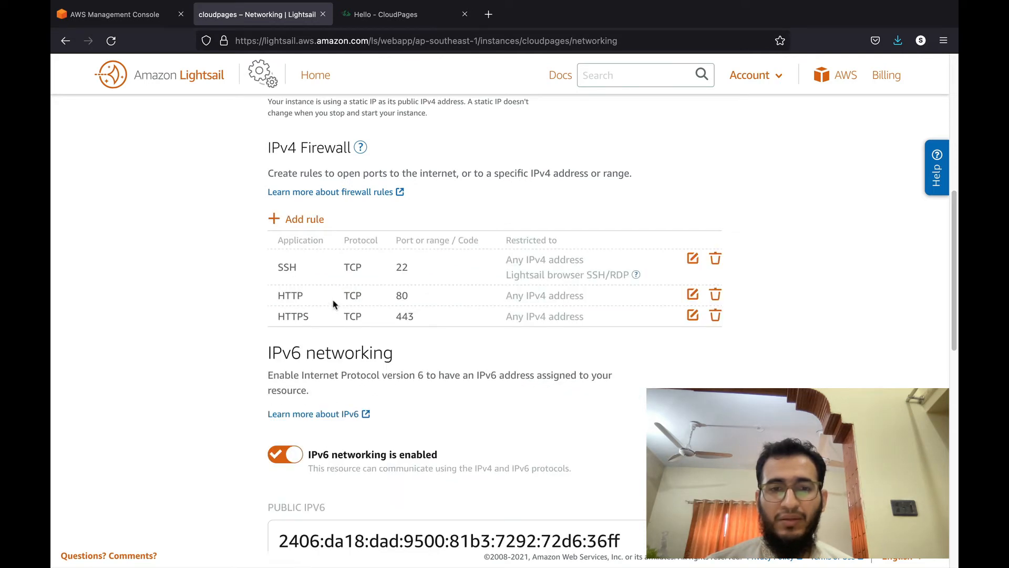
click(306, 219)
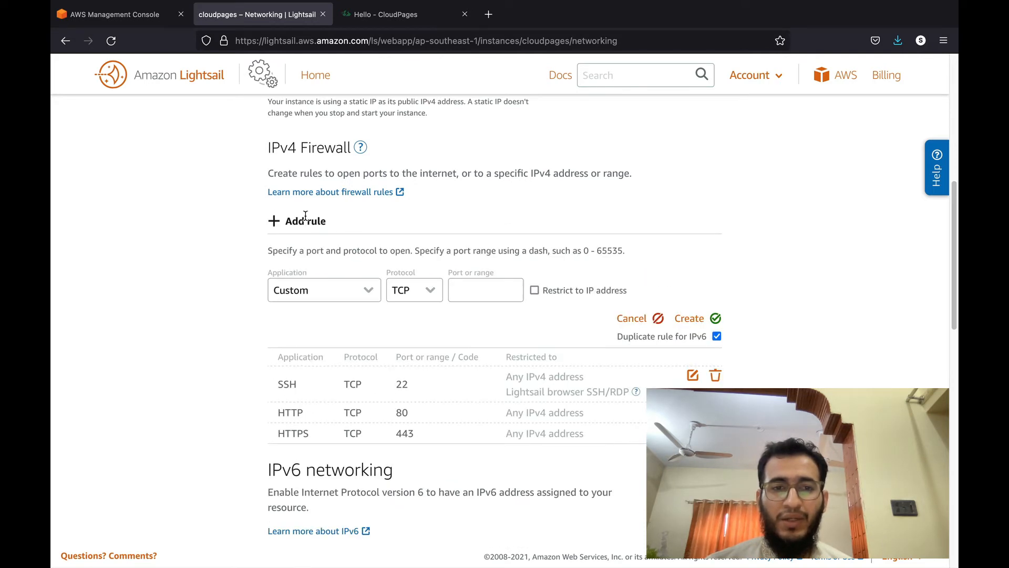
click(322, 284)
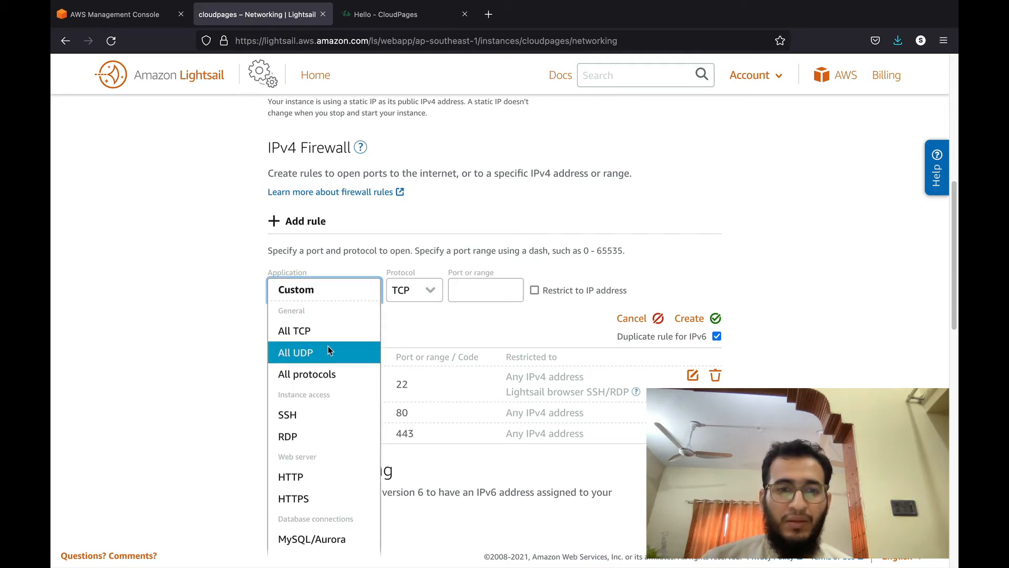
click(328, 350)
click(333, 289)
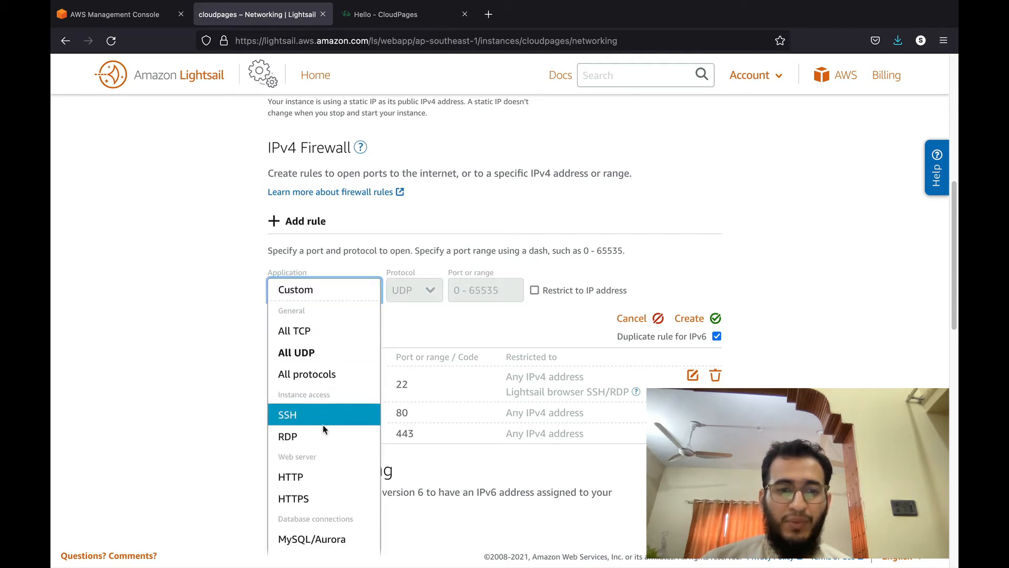
scroll(320, 466, down, 3)
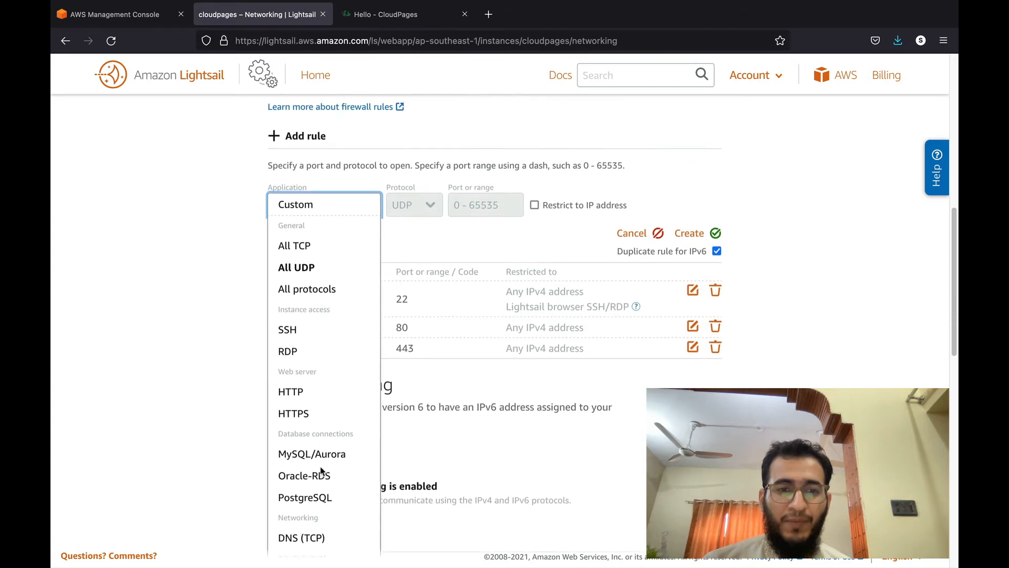
scroll(323, 468, up, 5)
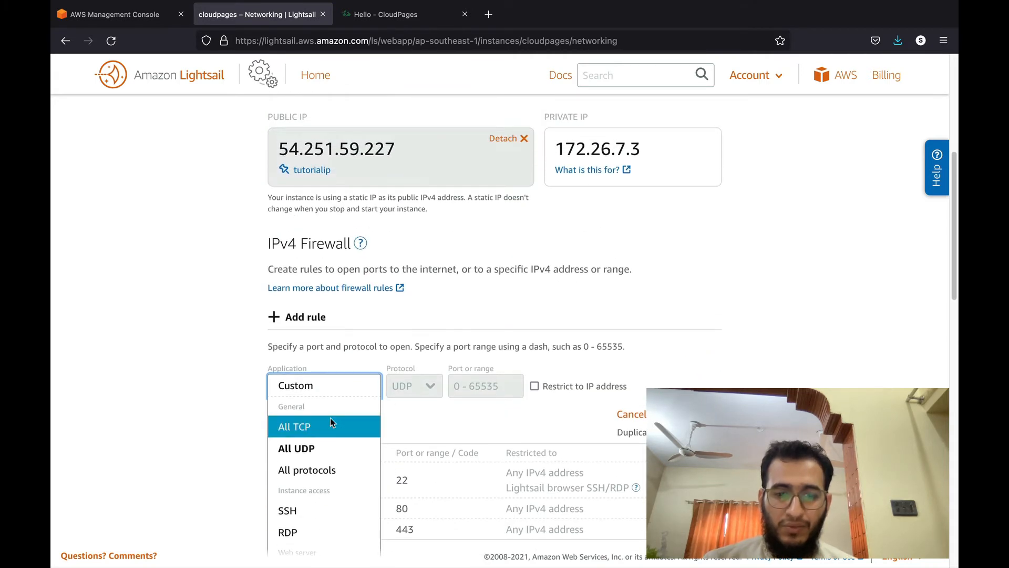
scroll(323, 421, down, 3)
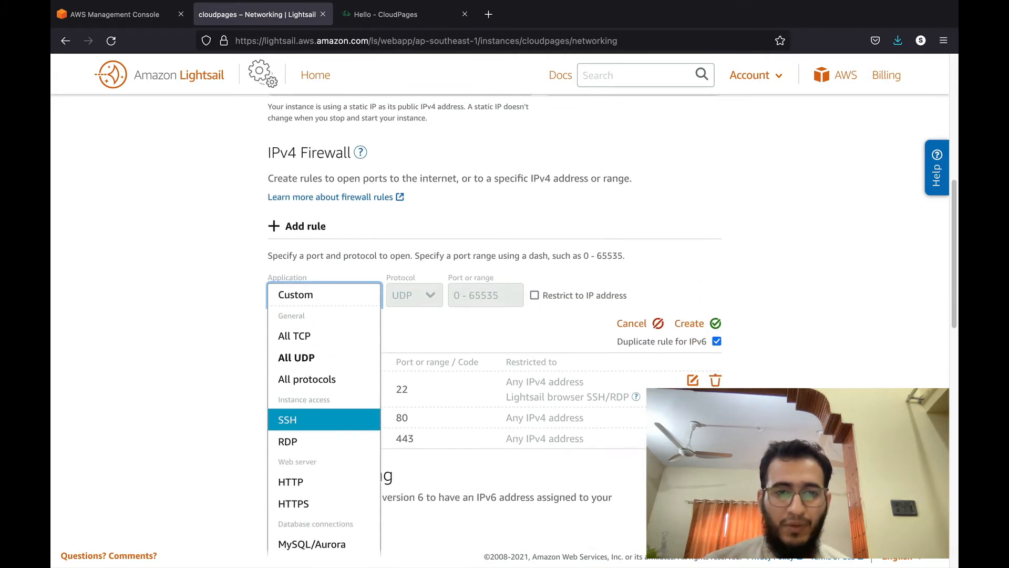
click(408, 339)
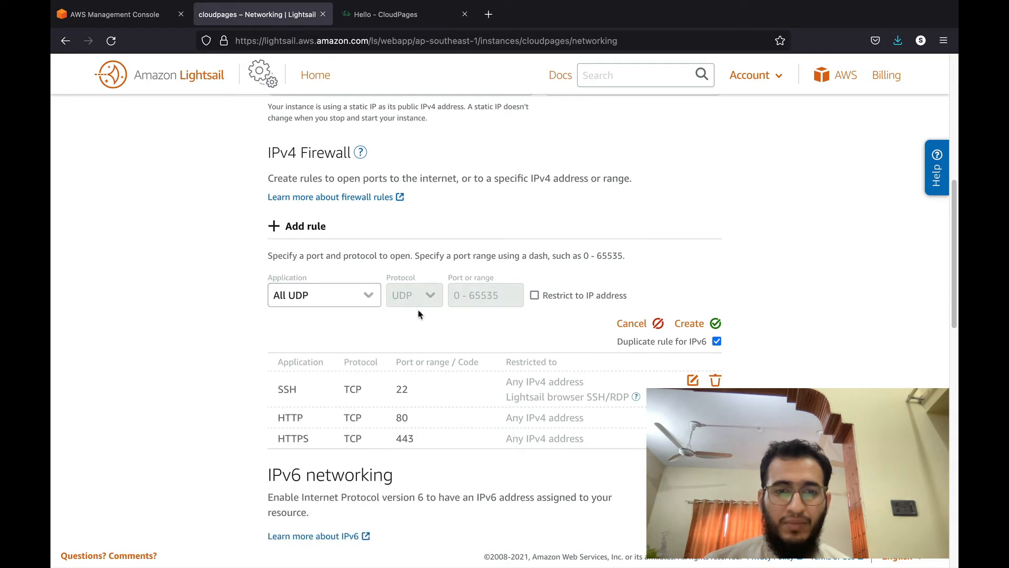
click(368, 295)
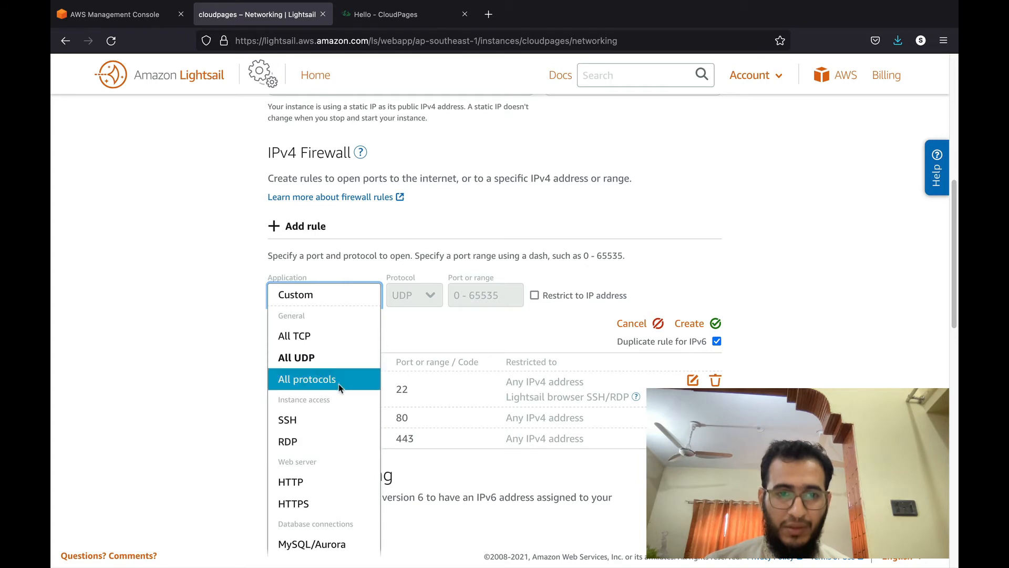
scroll(327, 408, down, 5)
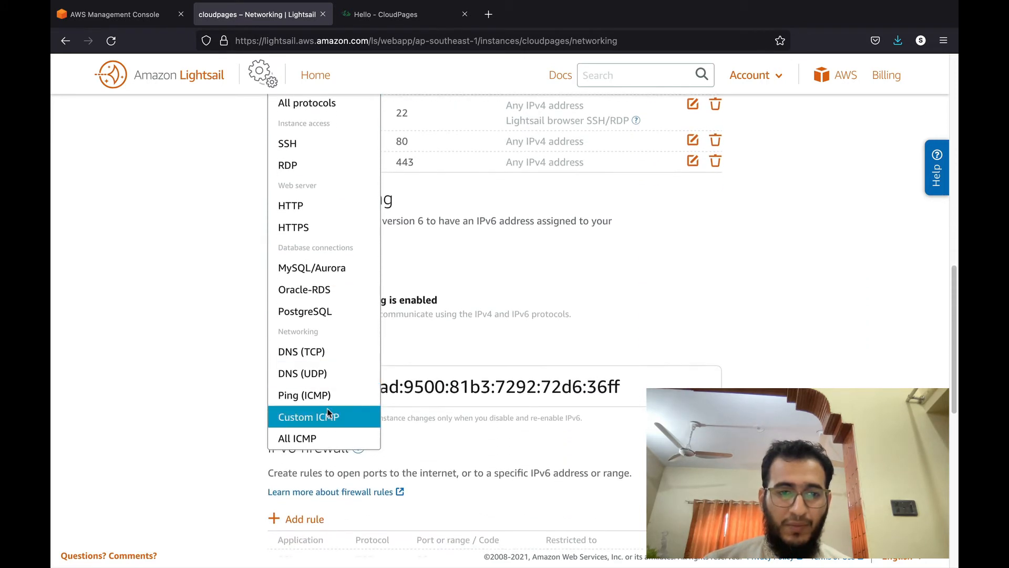
click(200, 378)
scroll(228, 180, up, 2)
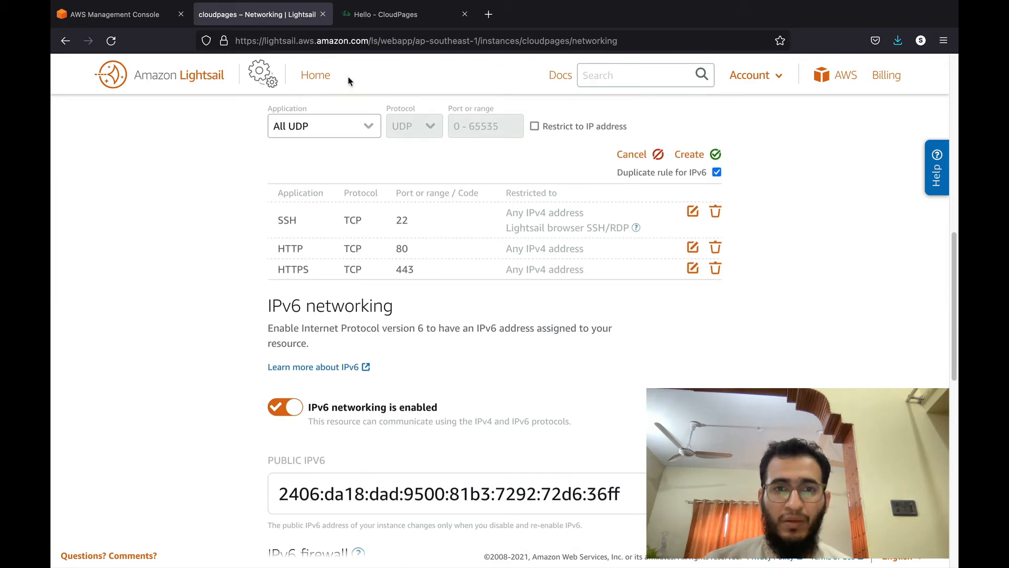
scroll(321, 218, up, 2)
click(625, 260)
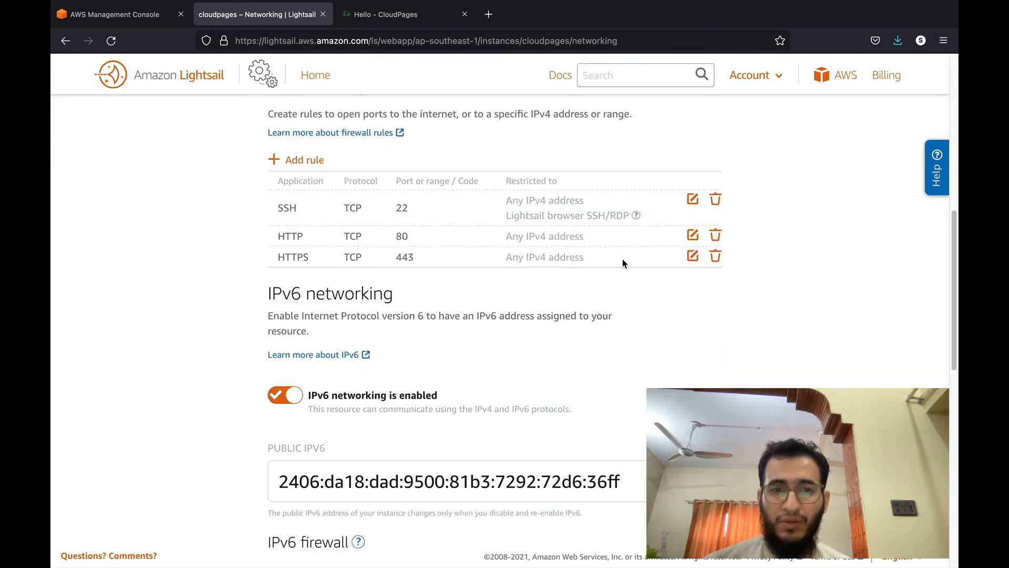
Add a custom UDP rule for port 443 to the instance's IPv4 firewall.
click(305, 160)
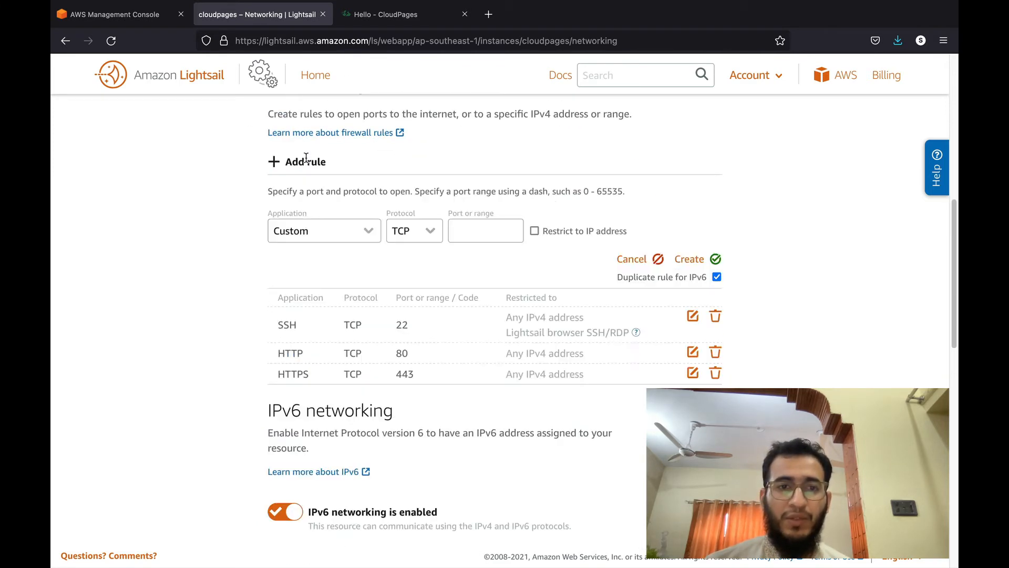
click(400, 238)
click(402, 251)
click(458, 232)
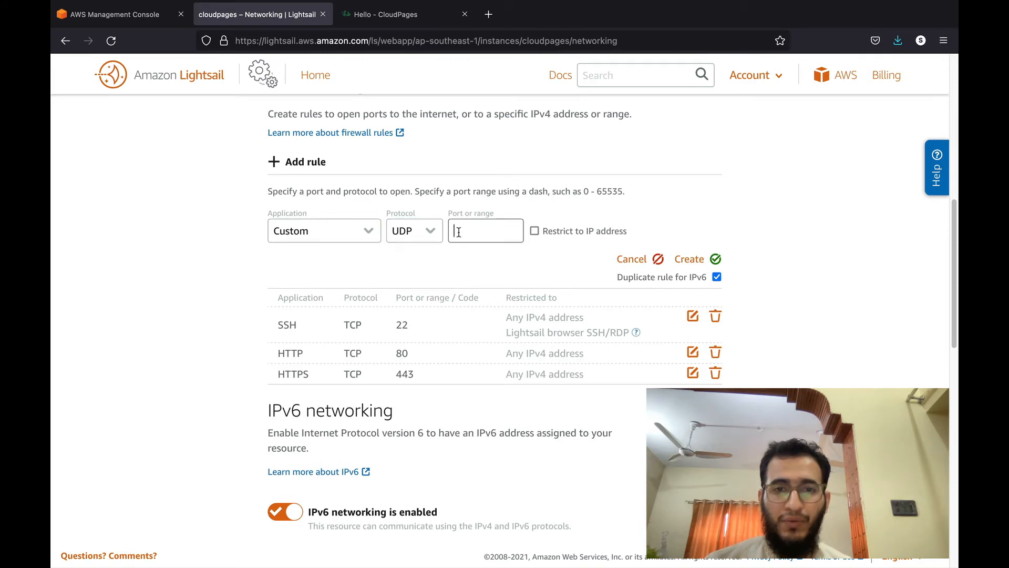
text(443)
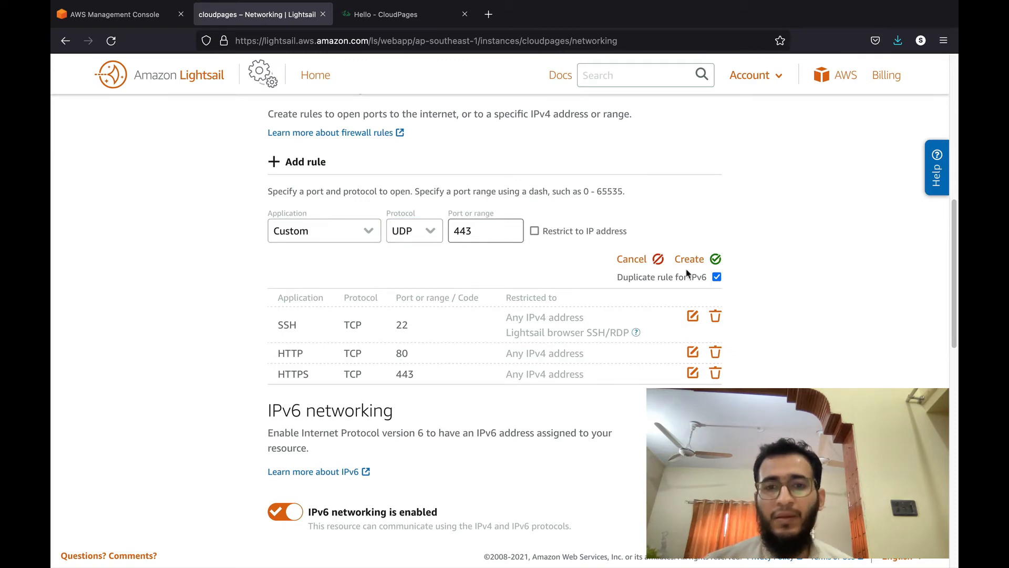
click(689, 259)
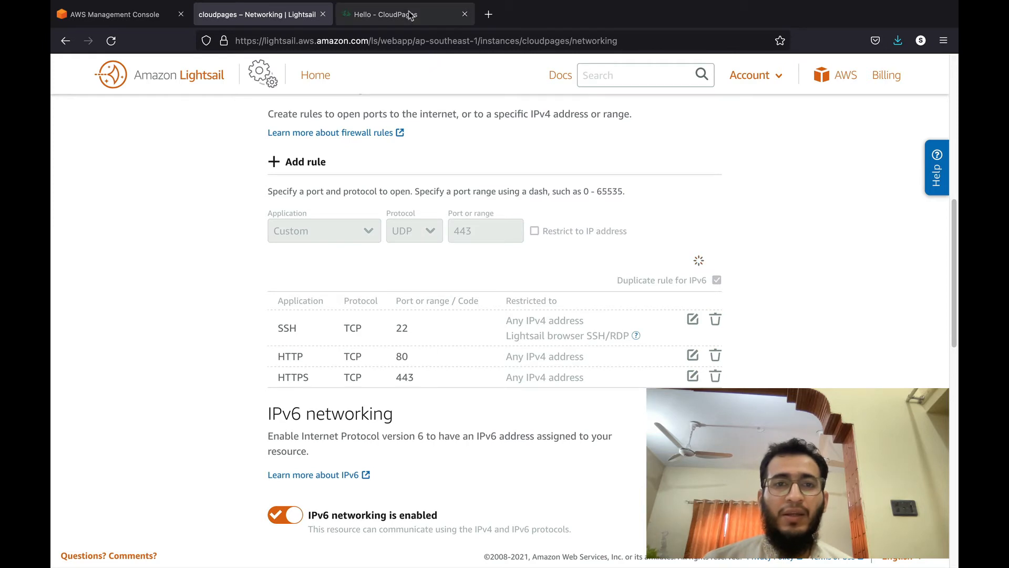
Switch to CloudPages, open the cloudpages server's firewall and copy the IP address allowed in its 2083/tcp rule.
click(400, 14)
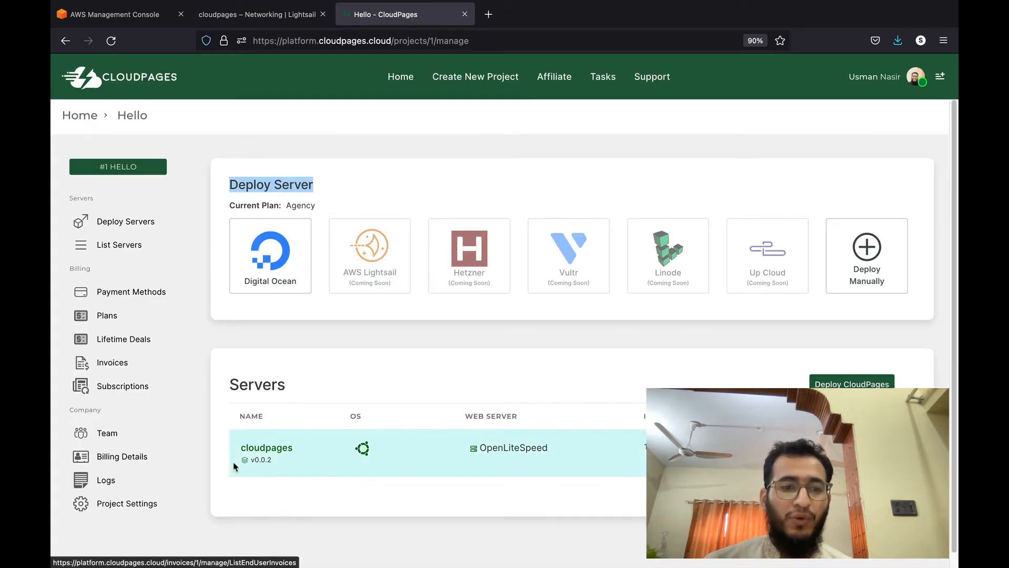
click(268, 455)
click(277, 450)
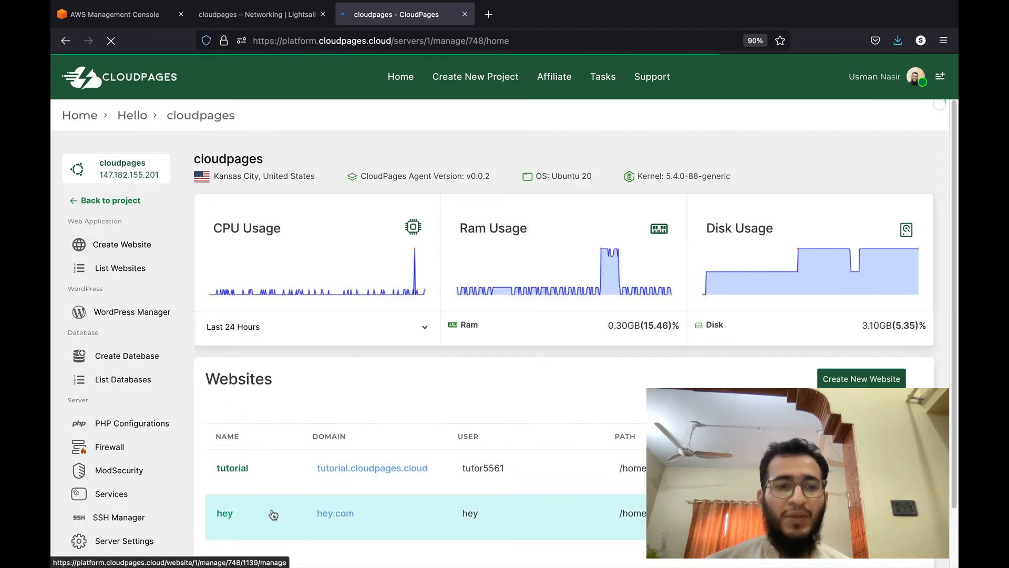
scroll(272, 513, down, 2)
click(109, 383)
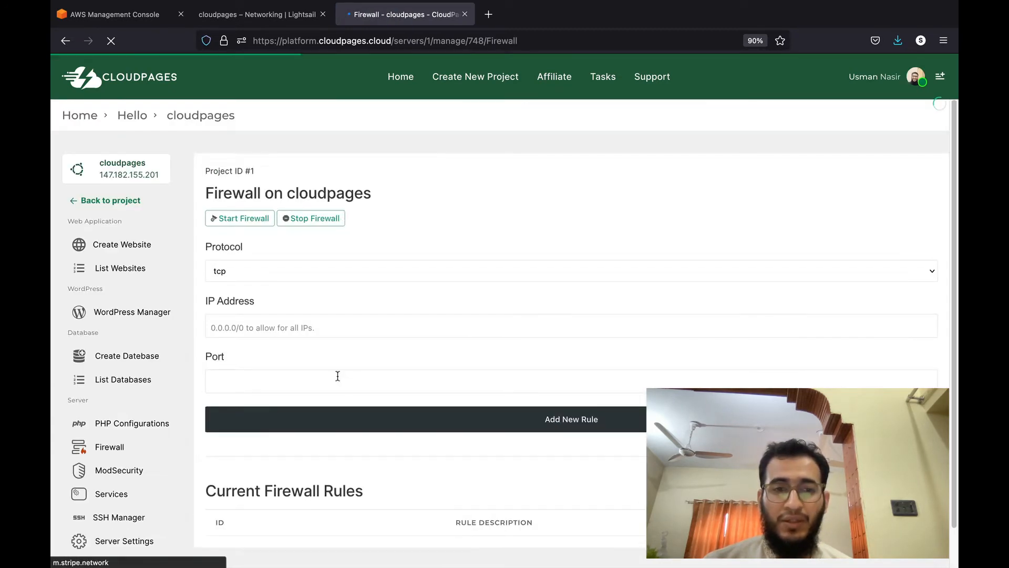
scroll(338, 377, down, 4)
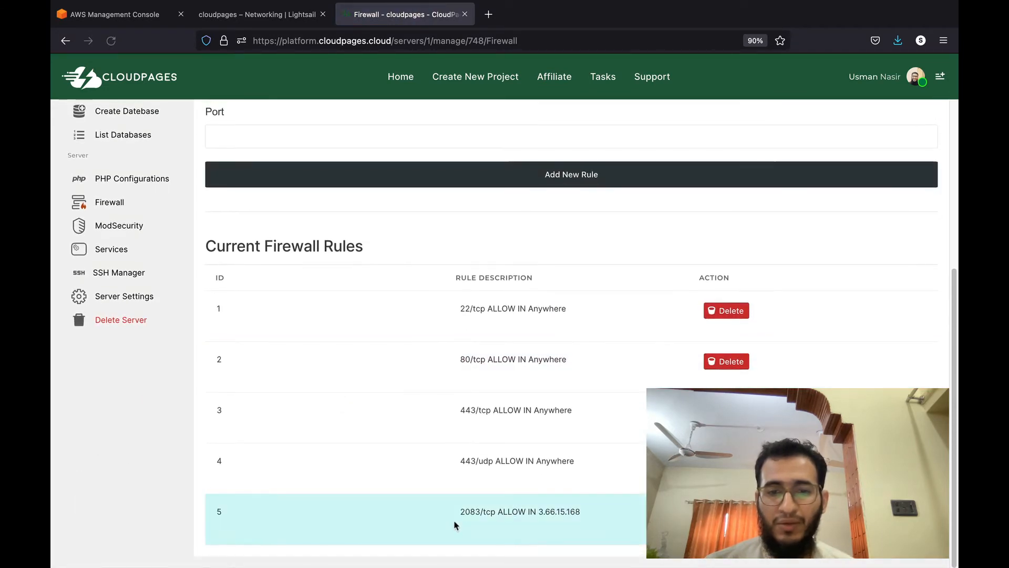
drag(538, 513, 583, 517)
key(ctrl+c)
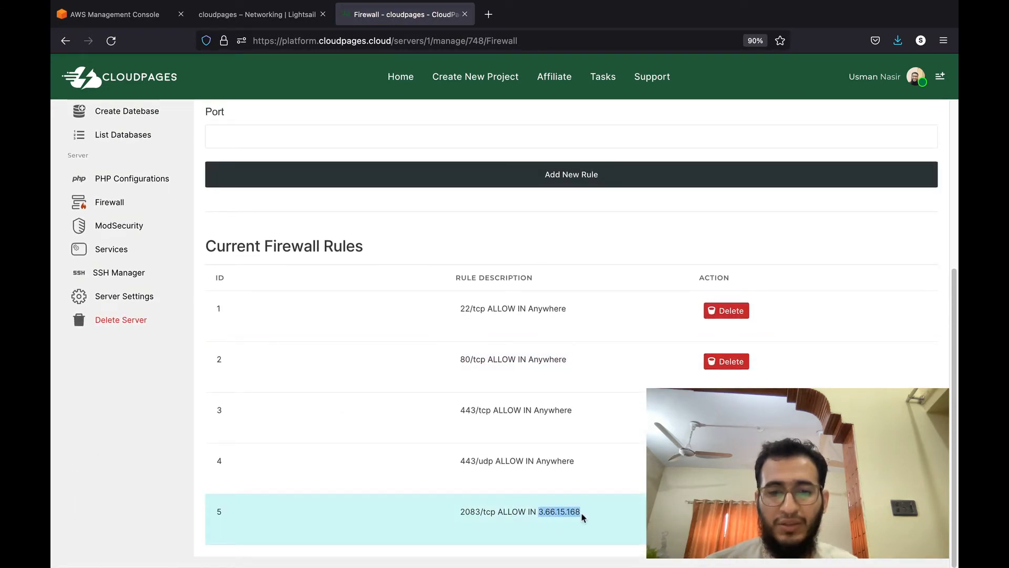
Return to Lightsail and add a custom TCP rule for port 2083 to the IPv4 firewall, restricted to IP address 3.66.15.168.
click(266, 16)
scroll(364, 270, up, 2)
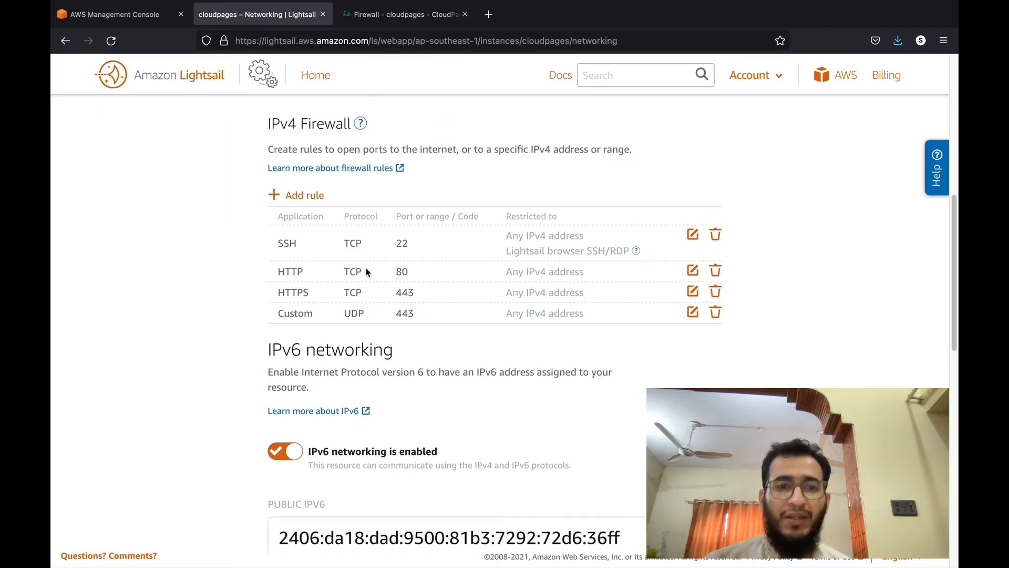
click(315, 214)
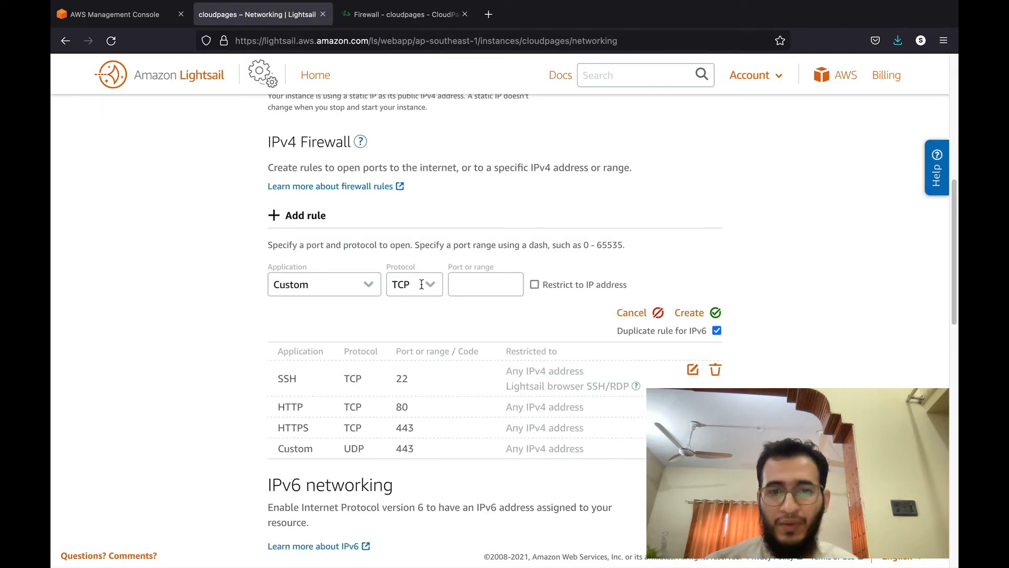
click(534, 285)
click(369, 362)
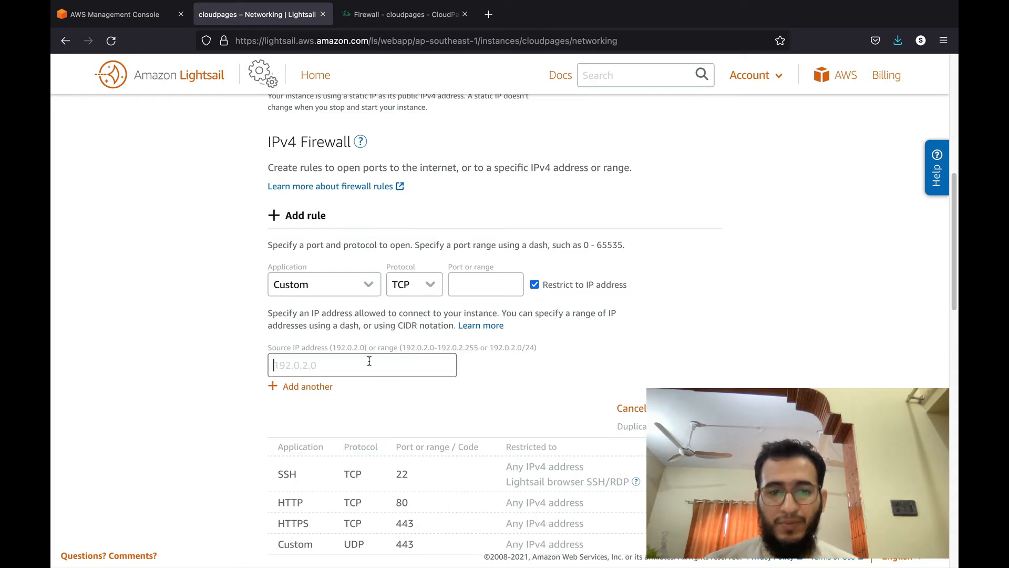
key(ctrl+v)
click(476, 290)
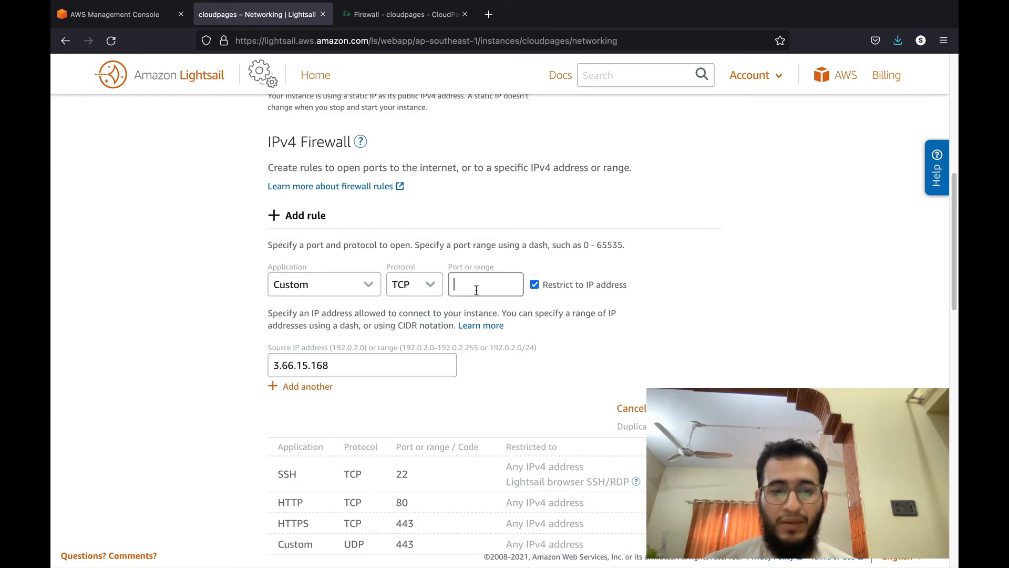
text(2083)
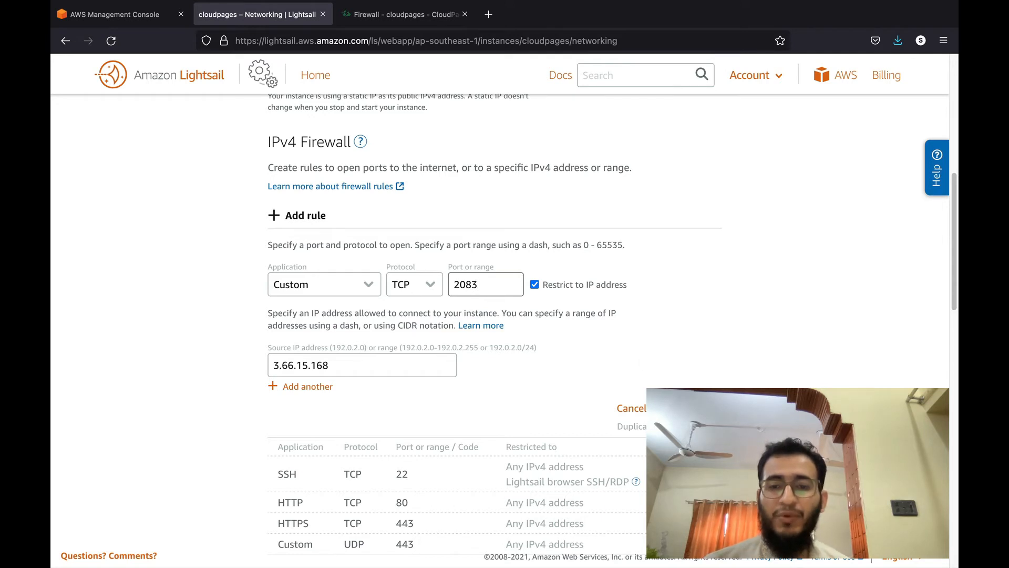
click(690, 408)
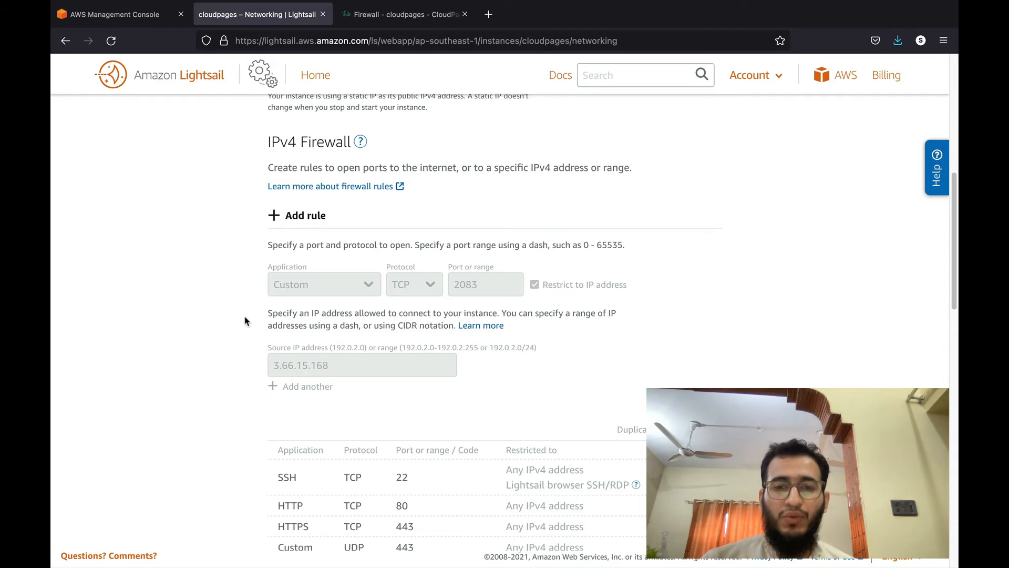
Open the instance's connection details and copy its public IPv4 address.
scroll(245, 321, up, 8)
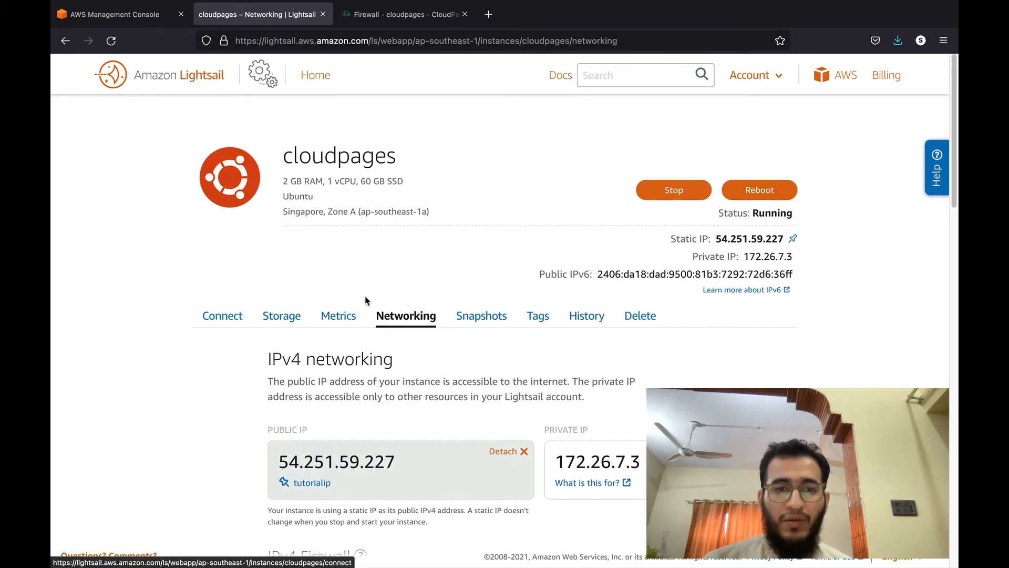
click(230, 321)
scroll(331, 366, down, 1)
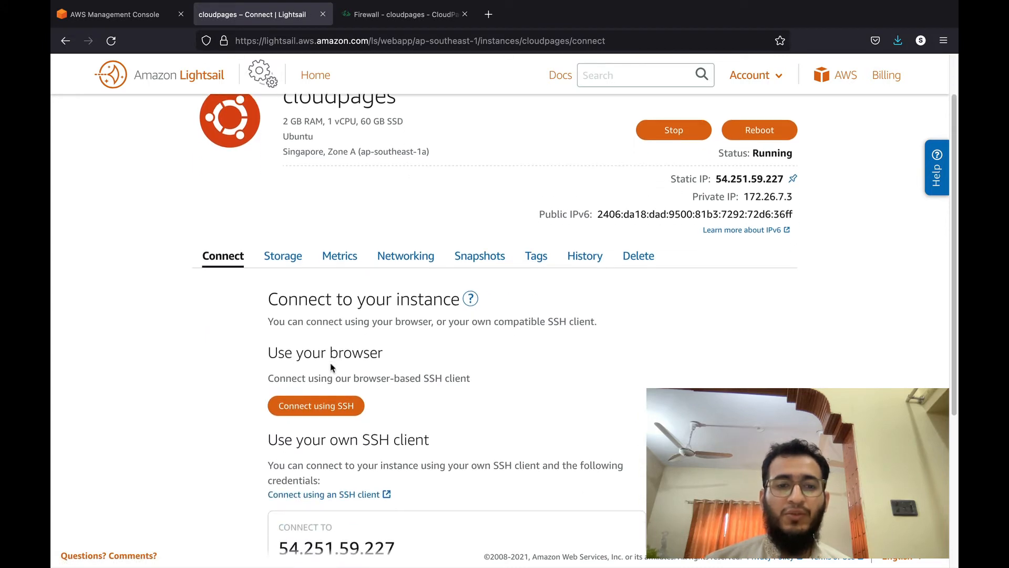
scroll(304, 507, down, 1)
double_click(303, 501)
key(super+c)
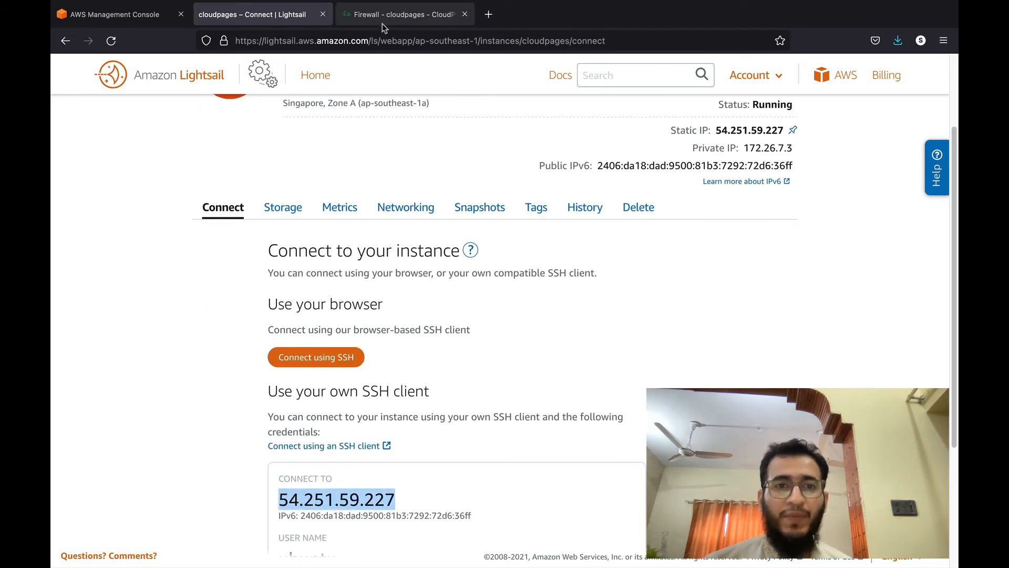
Switch to CloudPages, open the Hello project and start a manual server deployment.
click(399, 14)
scroll(262, 182, up, 5)
scroll(262, 181, down, 1)
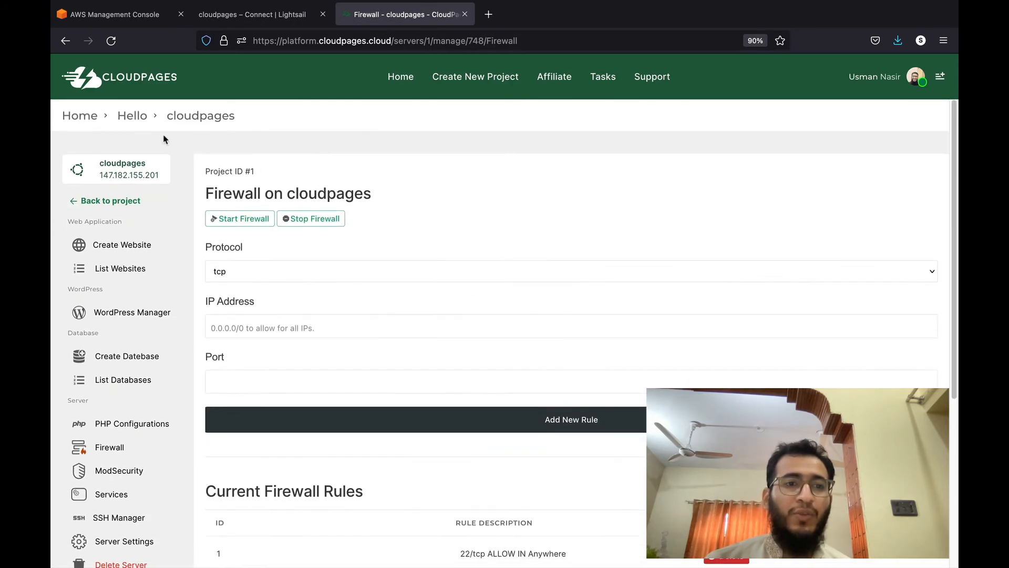
click(89, 115)
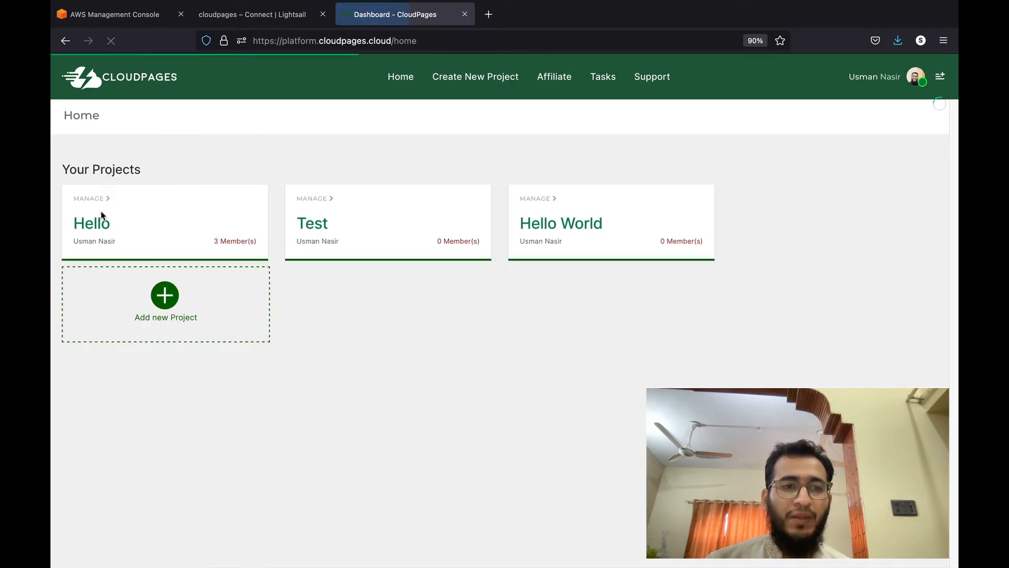
click(100, 223)
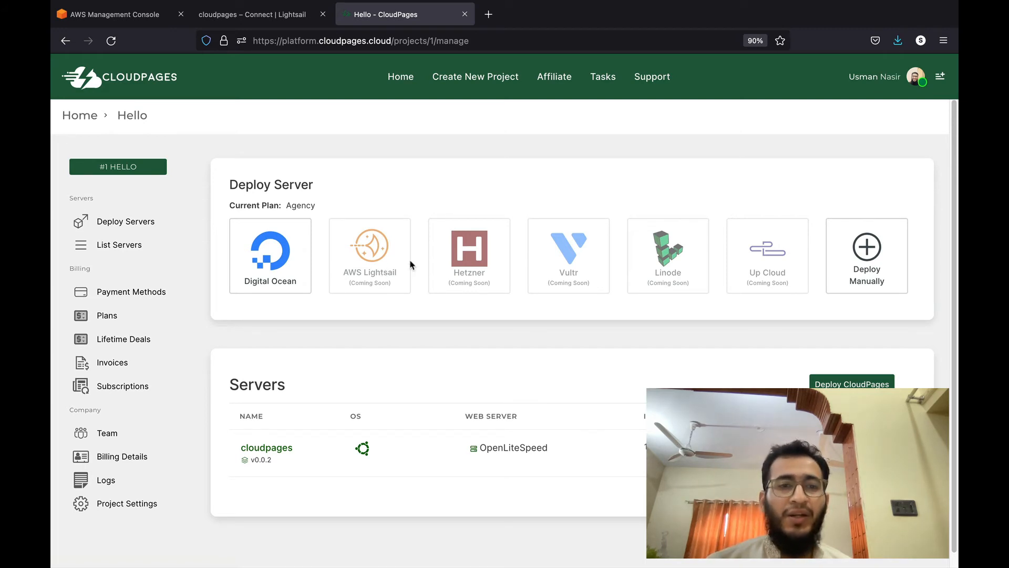
click(870, 274)
Try LiteSpeed Ent as the new server's type and set it back to OpenLiteSpeed.
scroll(303, 437, down, 1)
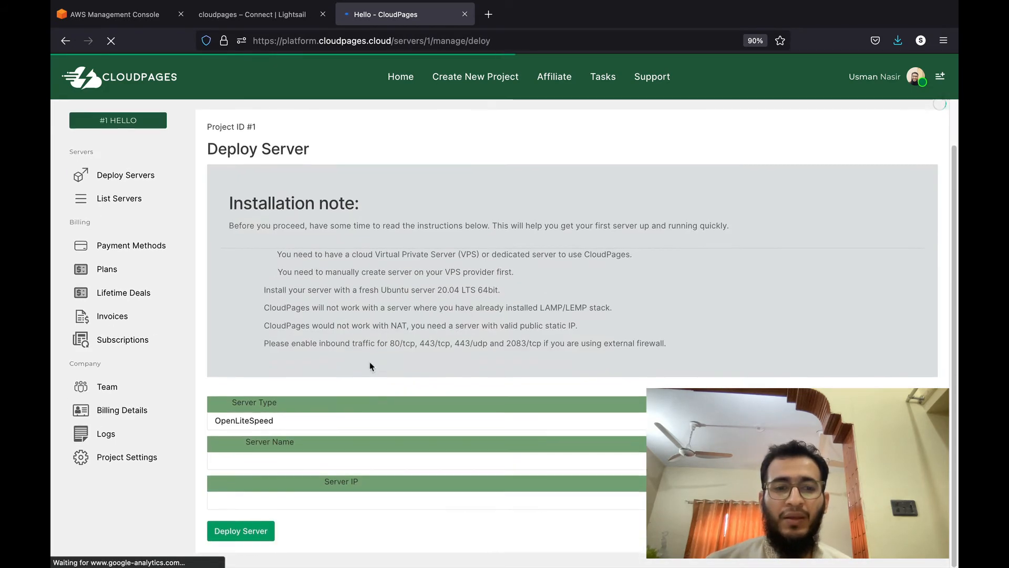
click(303, 428)
click(304, 425)
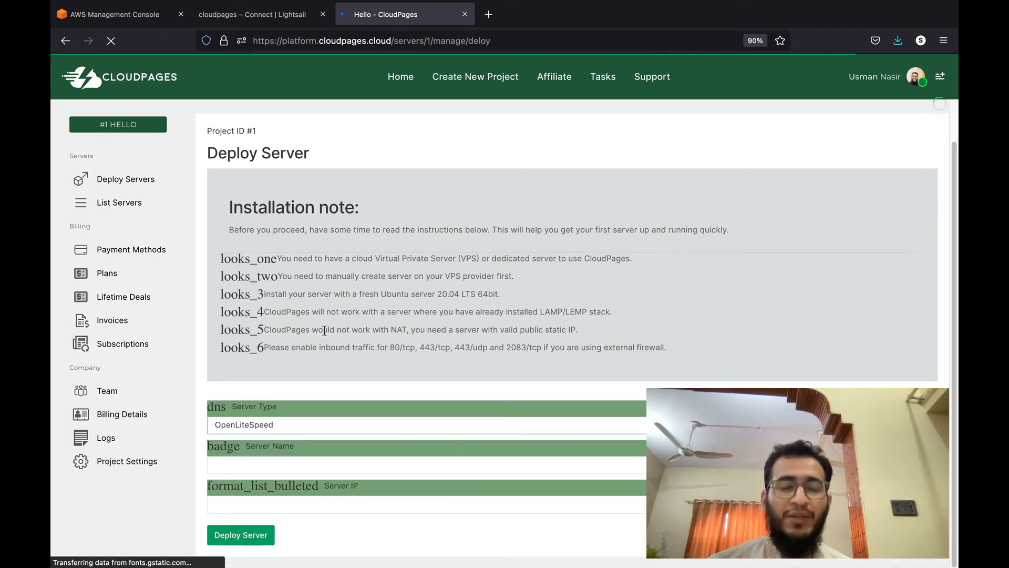
click(305, 427)
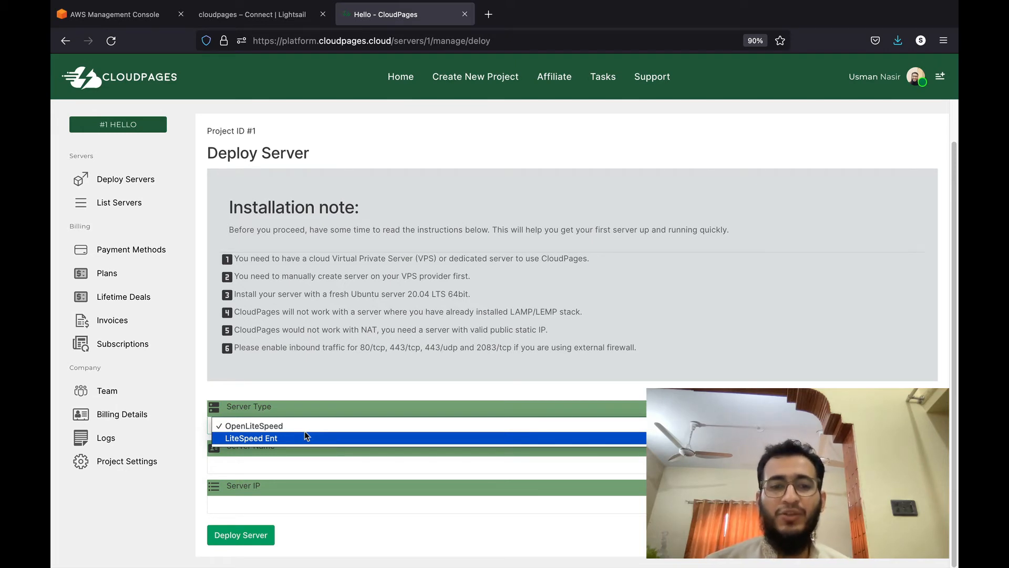
click(305, 436)
click(308, 423)
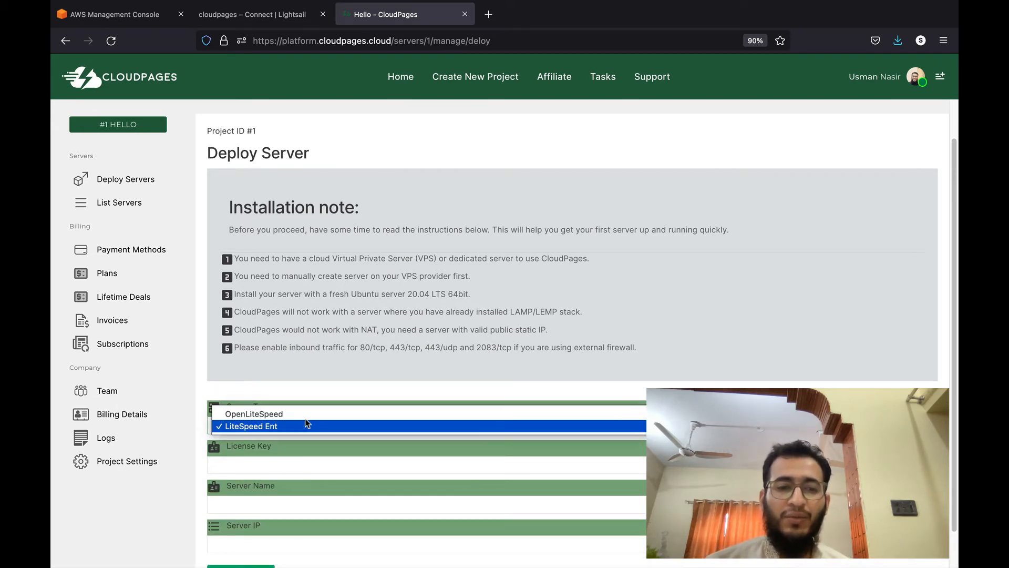
click(309, 415)
Name the server tutorial, enter the copied public IP address 54.251.59.227 as its server IP and deploy it.
click(293, 460)
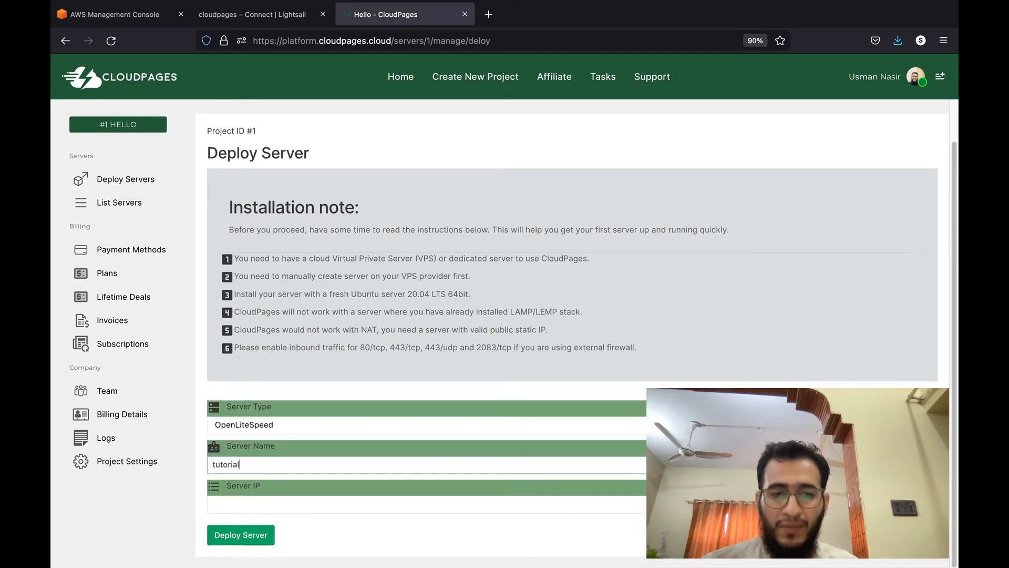
key(Tab)
key(super+v)
click(244, 539)
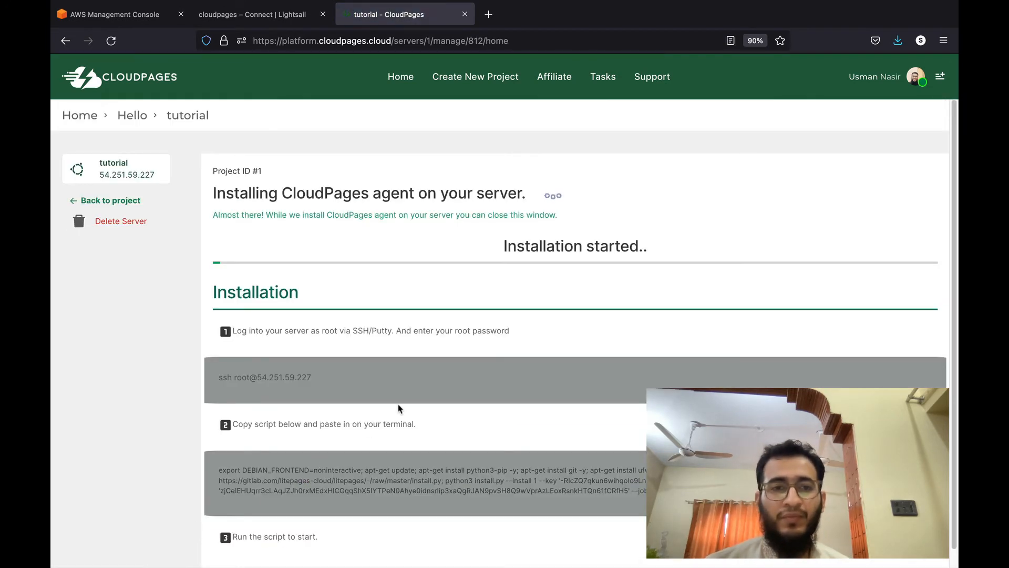
Go back to the Hello project, open the duplicate tutorial server at the end of the server list and delete it.
click(82, 116)
click(263, 205)
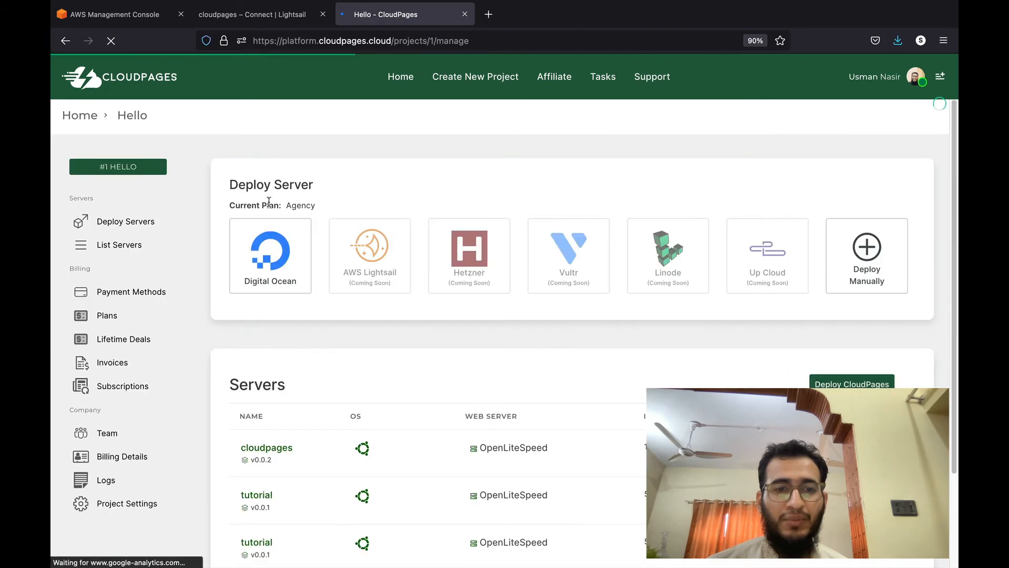
scroll(269, 204, down, 3)
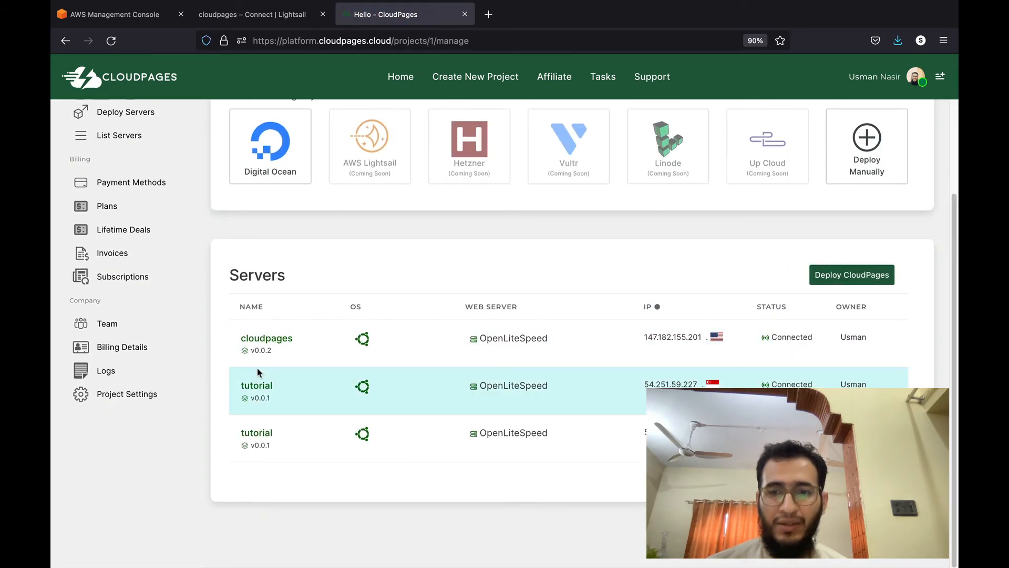
click(256, 433)
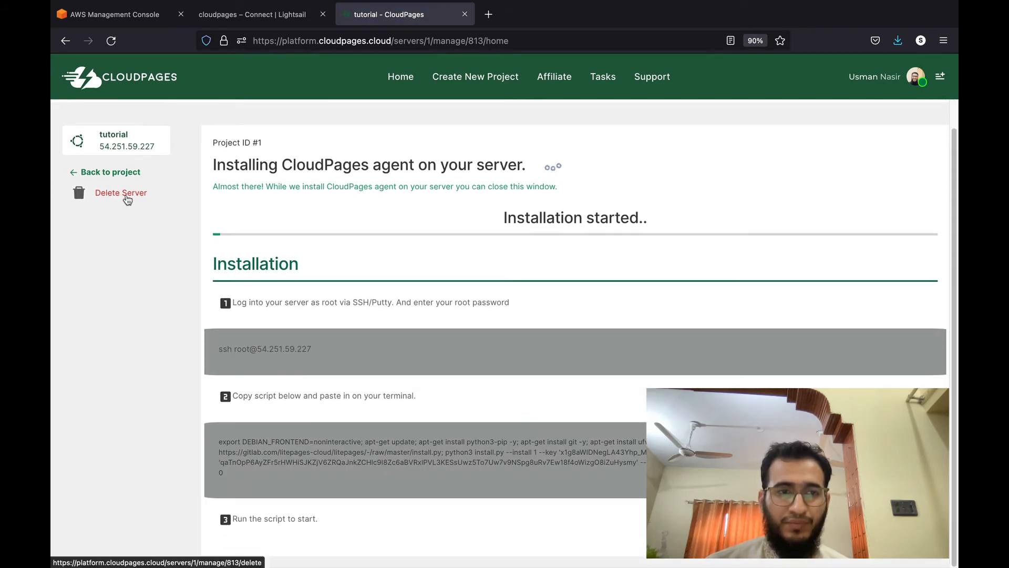
click(134, 216)
click(367, 394)
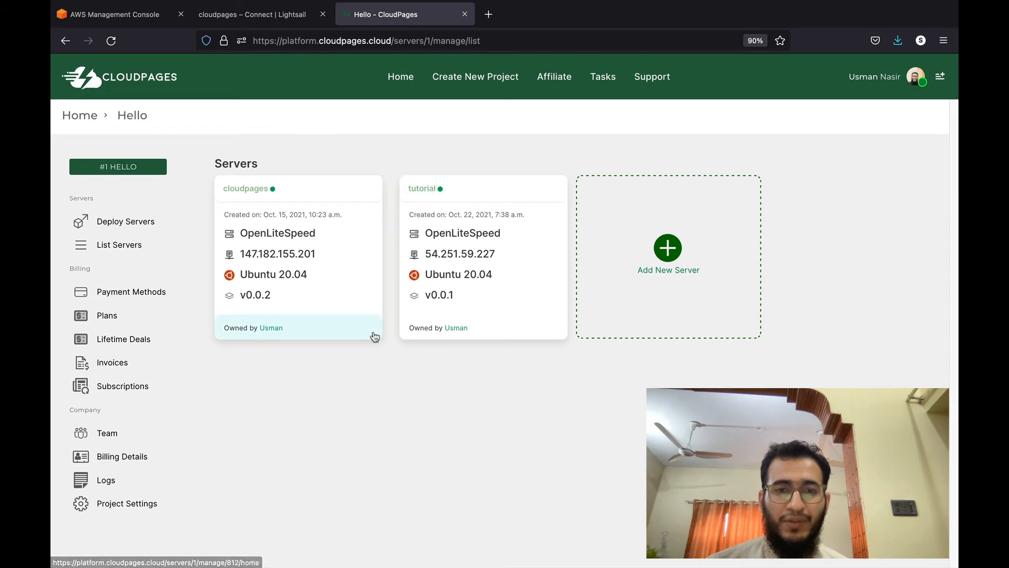
Copy the installation script of the remaining tutorial server and open a browser-based SSH session to the cloudpages instance in Lightsail.
click(433, 200)
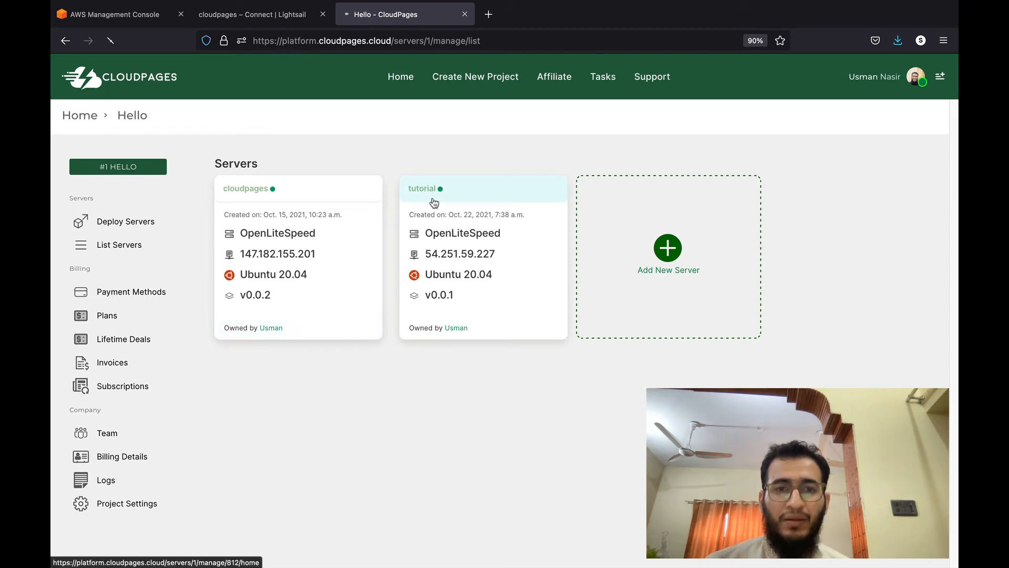
scroll(397, 258, down, 1)
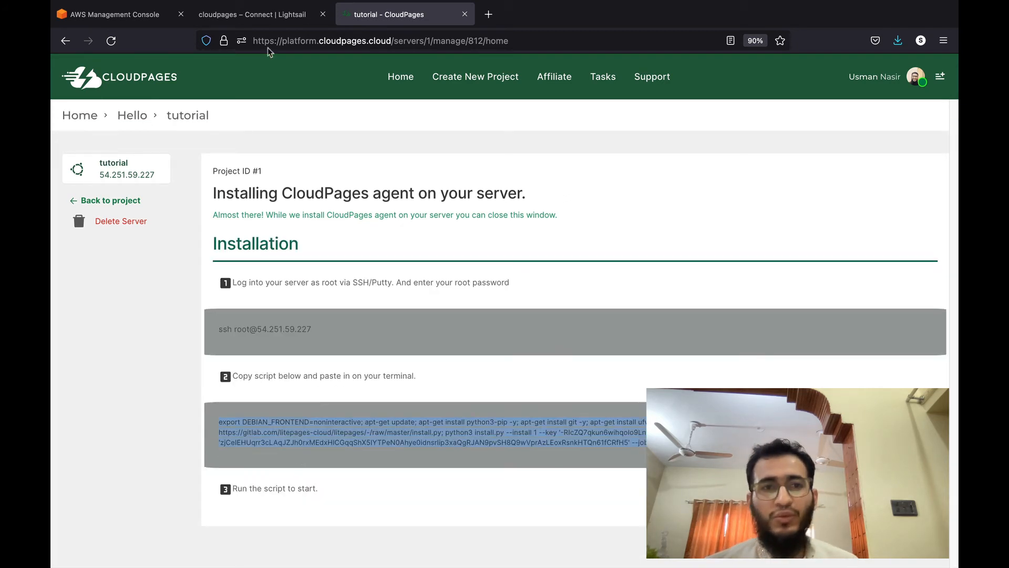
click(259, 16)
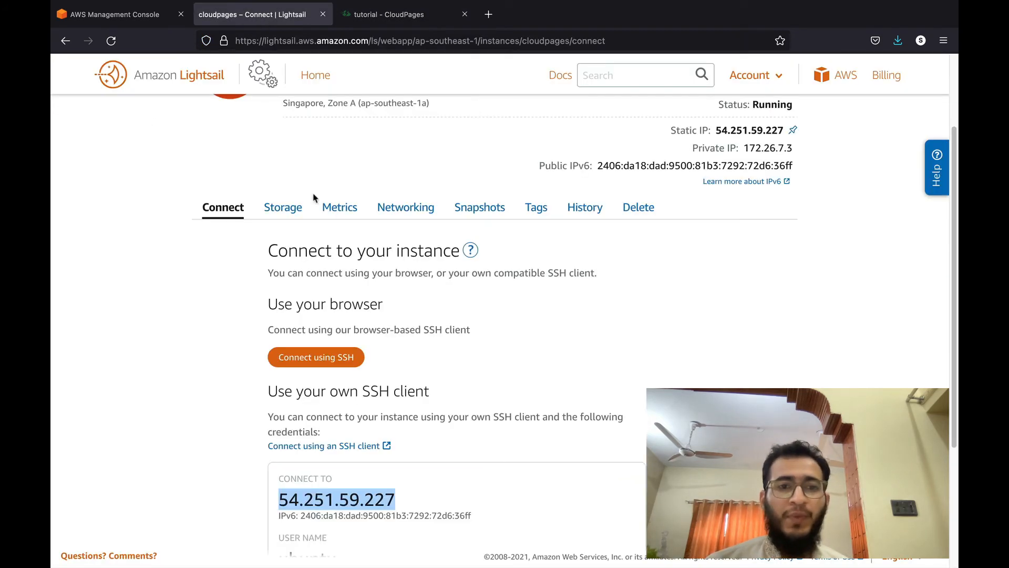
click(321, 359)
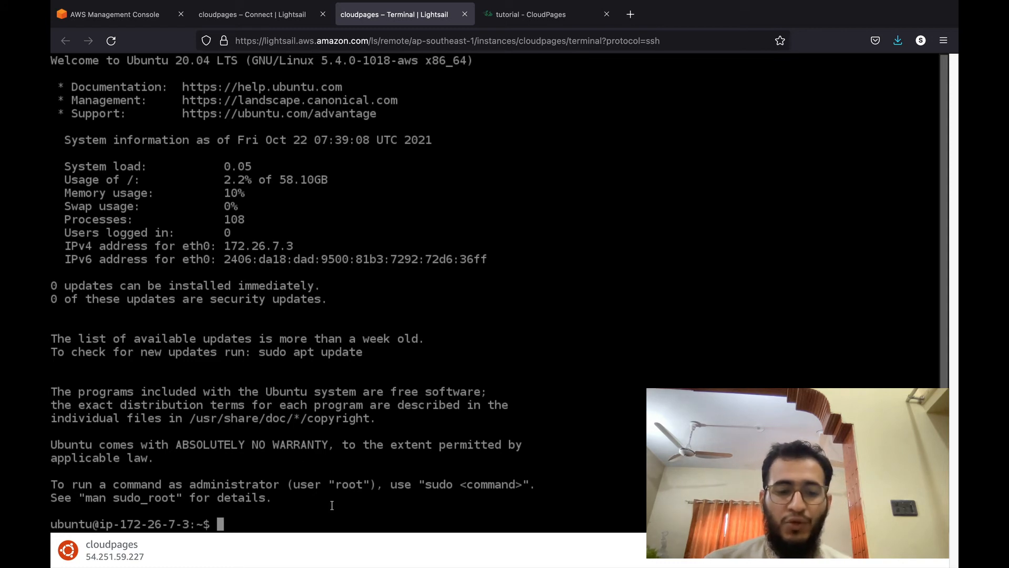
Switch to the root user with "sudo su -" and run the copied CloudPages installation script, including its installation key, in the terminal.
text(sudo )
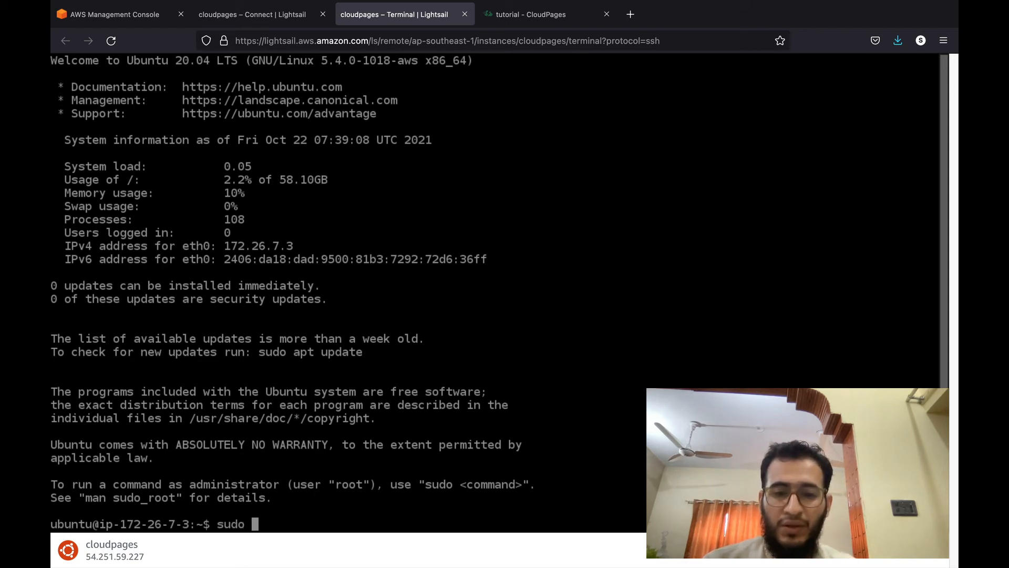
text(su -)
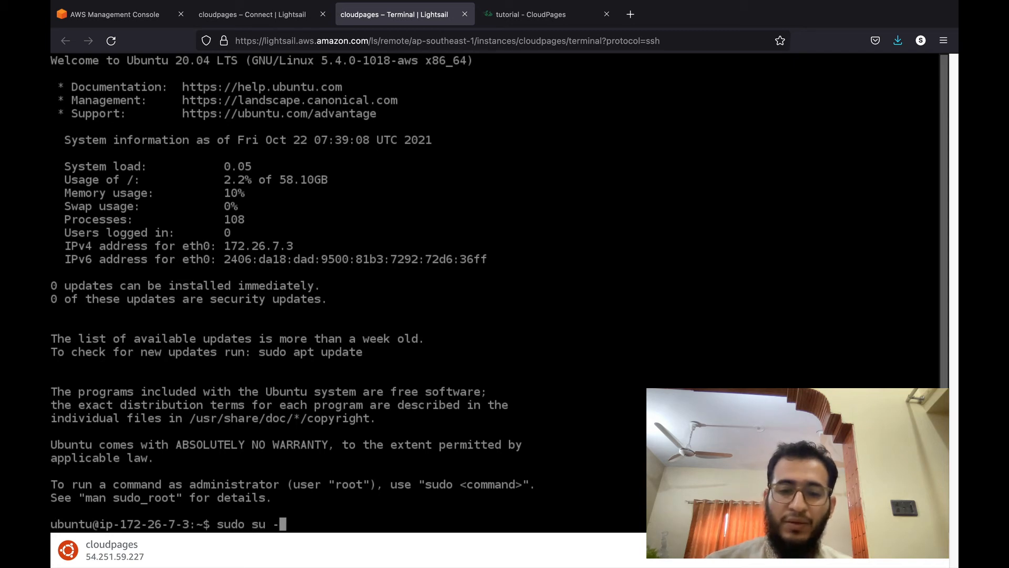
key(Return)
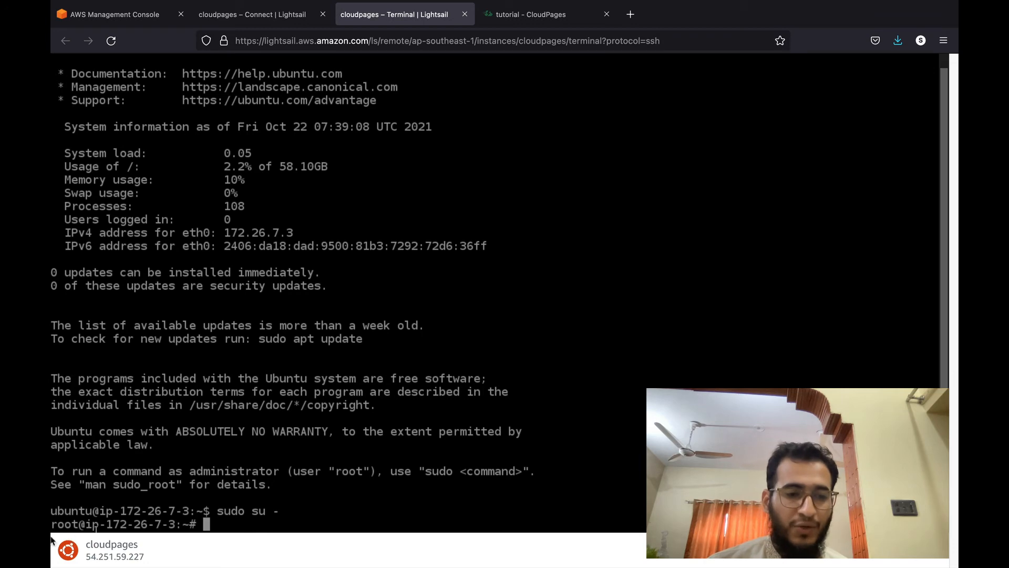
right_click(262, 506)
click(274, 469)
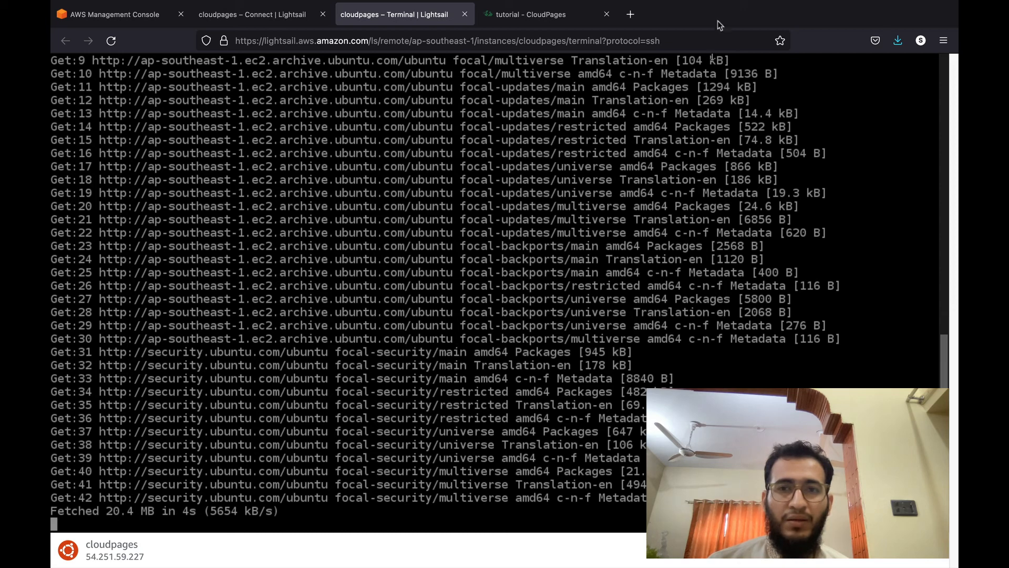
click(701, 8)
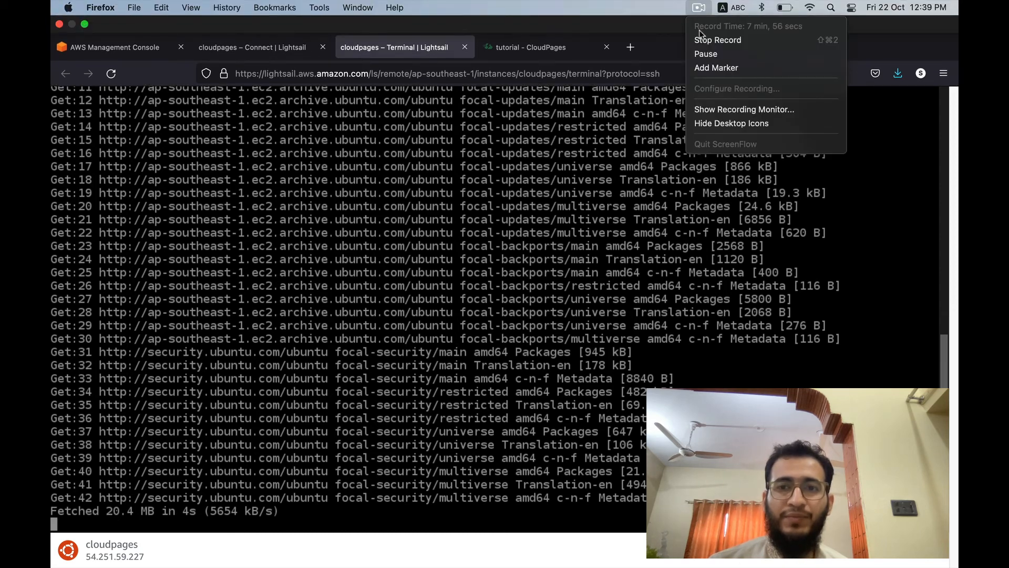
click(703, 54)
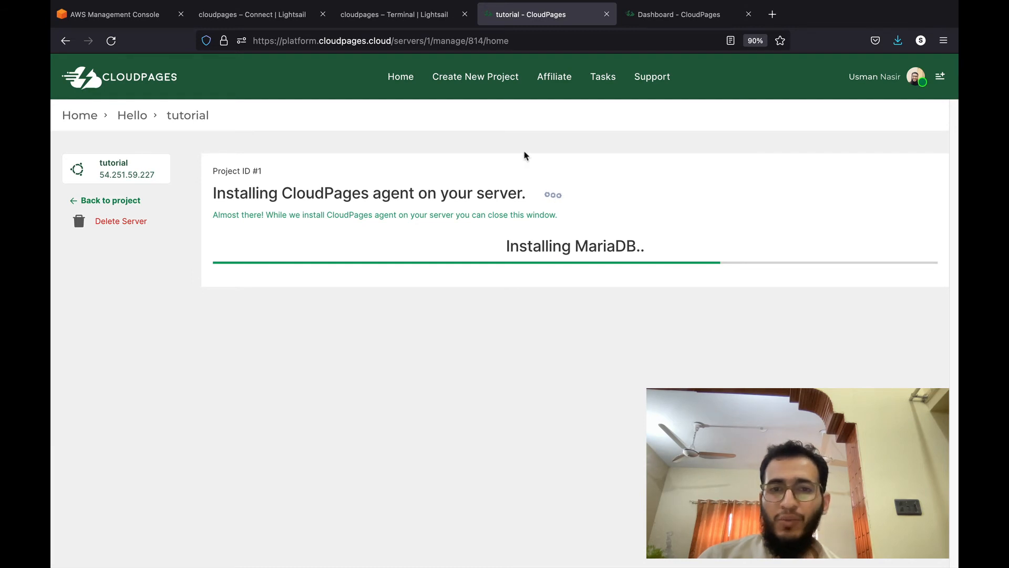
Check the installation progress in both the Lightsail terminal and the tutorial server's CloudPages page.
click(406, 17)
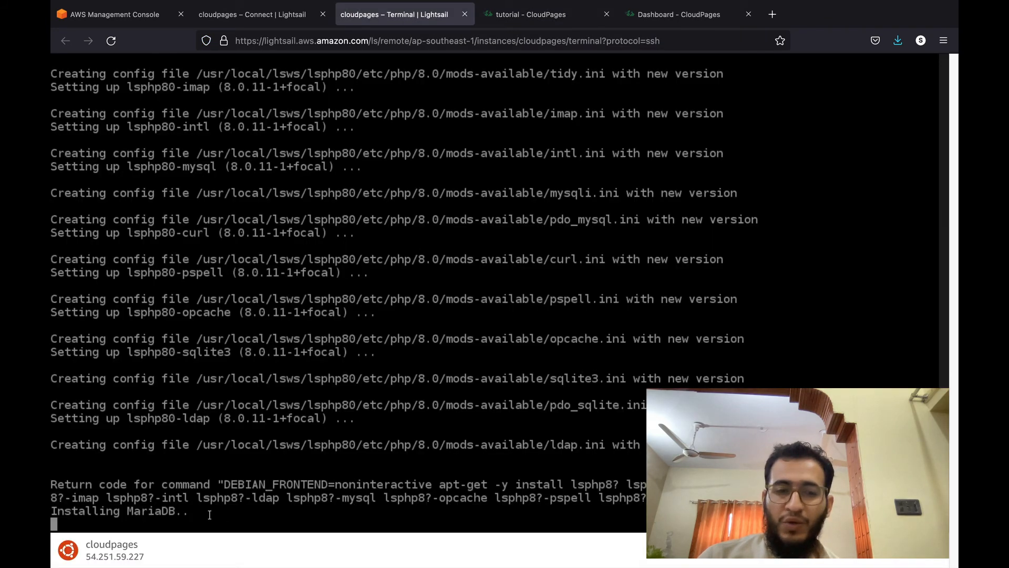
click(526, 19)
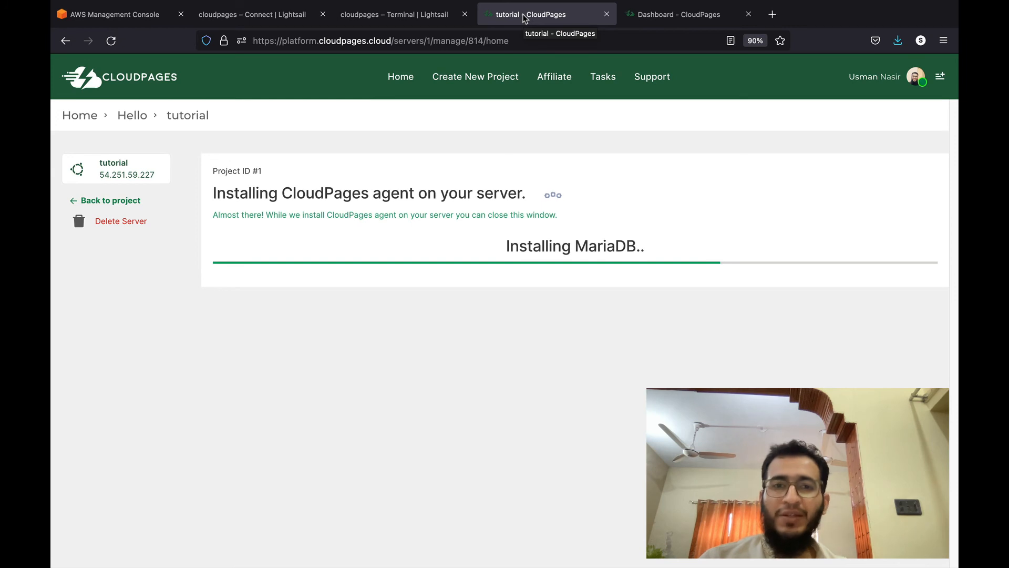
click(389, 16)
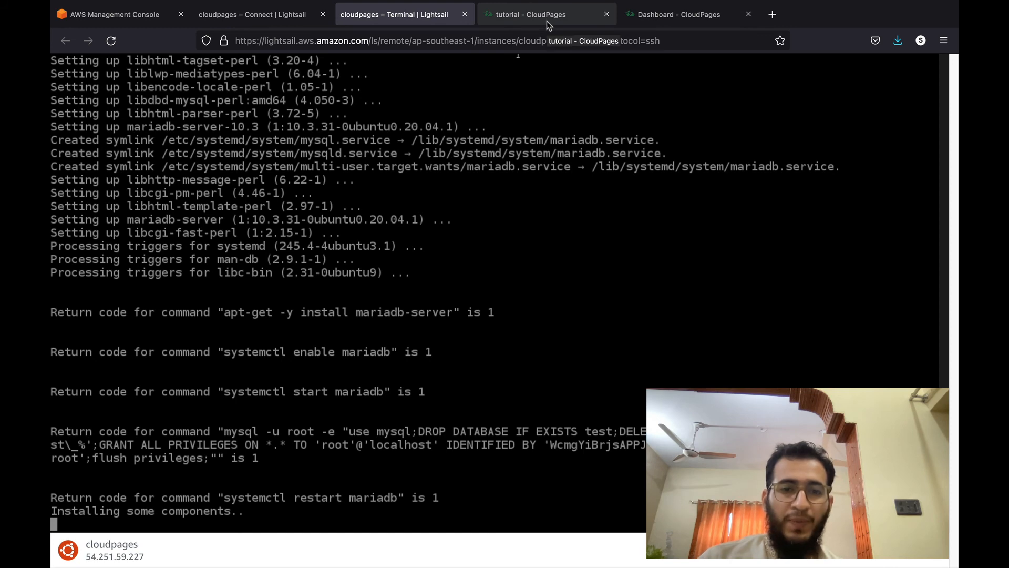
click(547, 15)
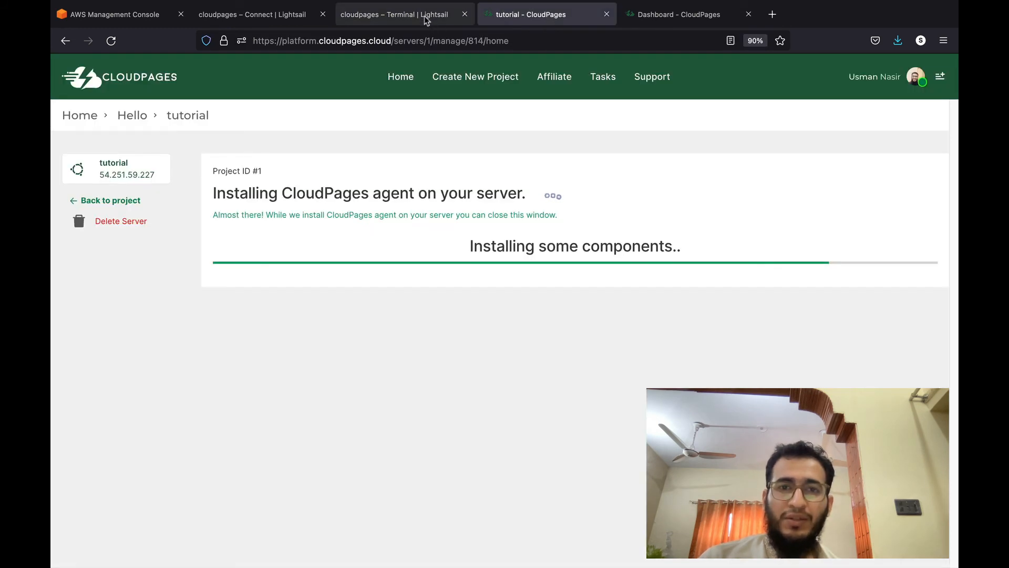
View the cloudpages server's usage dashboard and websites in the Hello project, and check the installation output in the Lightsail terminal.
click(141, 117)
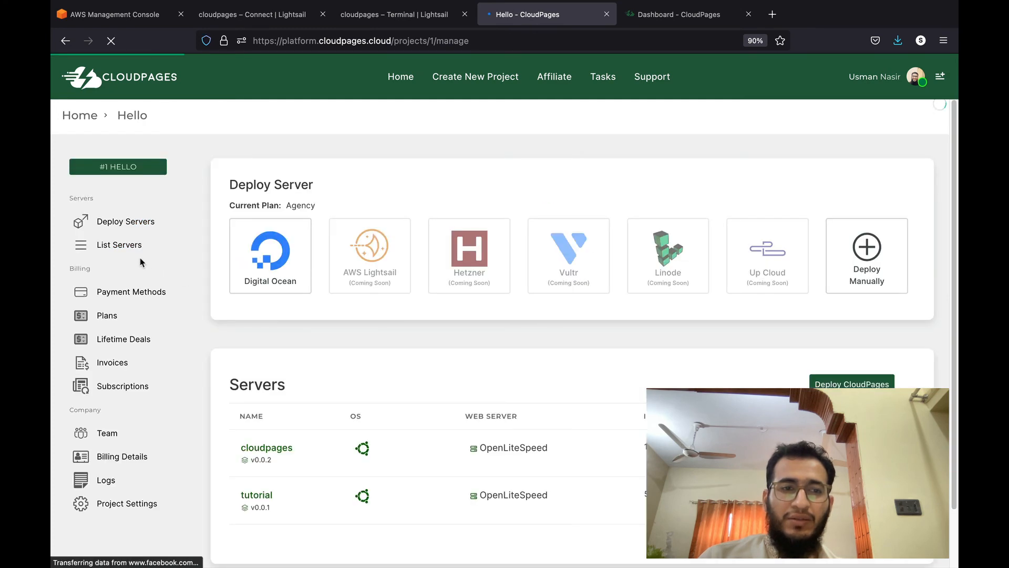
click(267, 447)
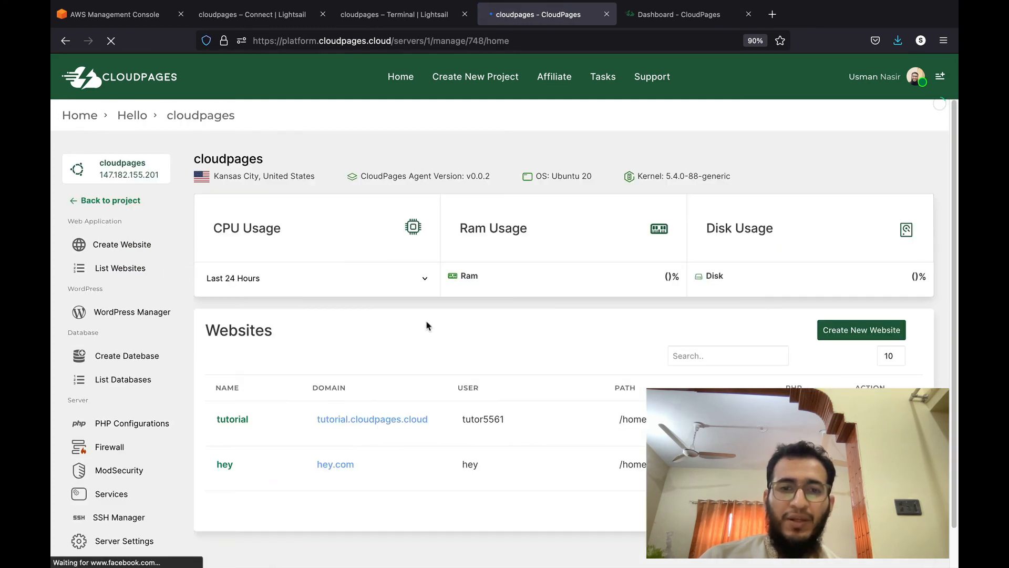
scroll(431, 323, down, 2)
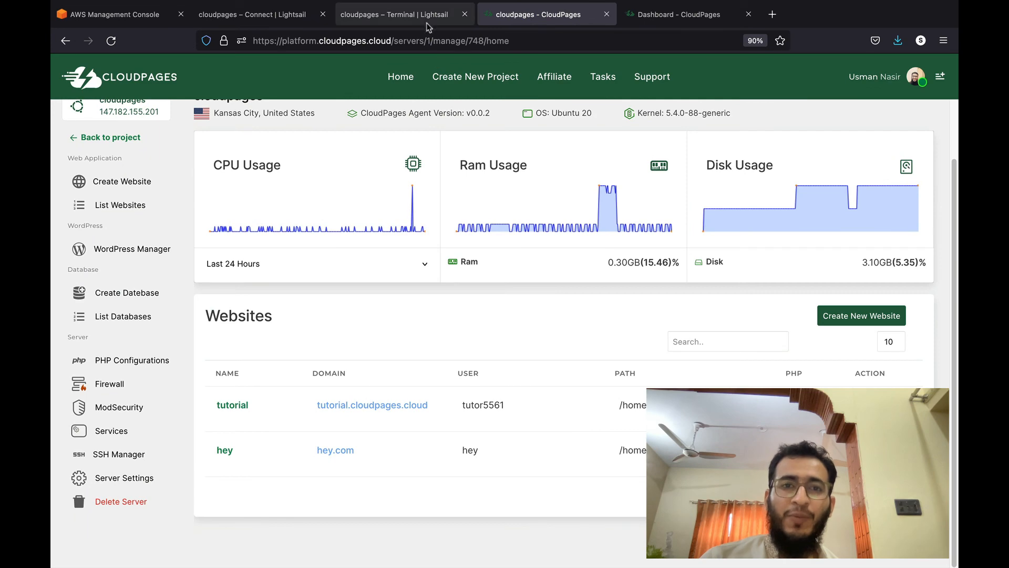
click(427, 21)
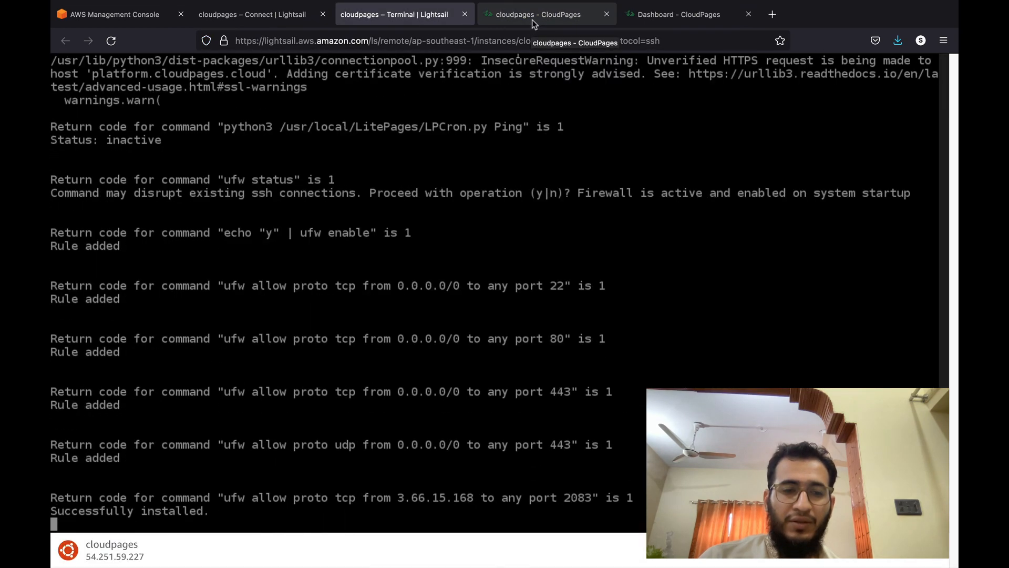
click(532, 20)
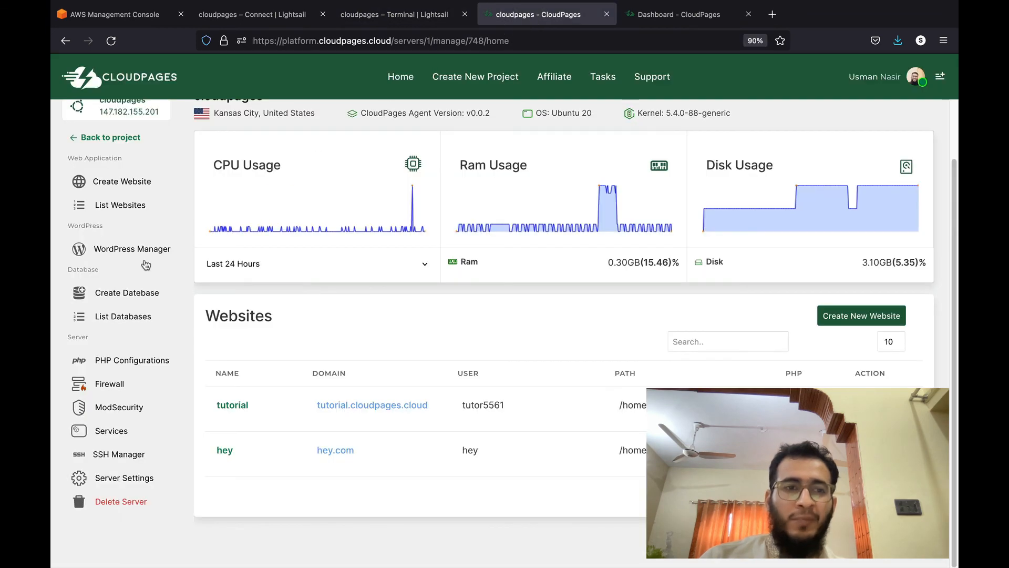
Return to the Hello project and open the tutorial server's dashboard to view its resource usage and websites.
click(136, 117)
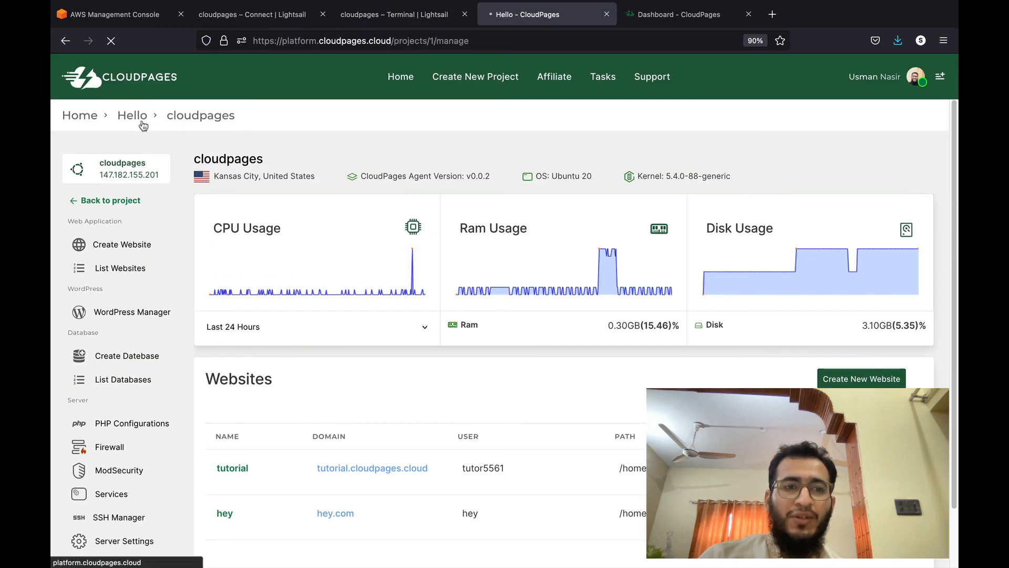
click(257, 497)
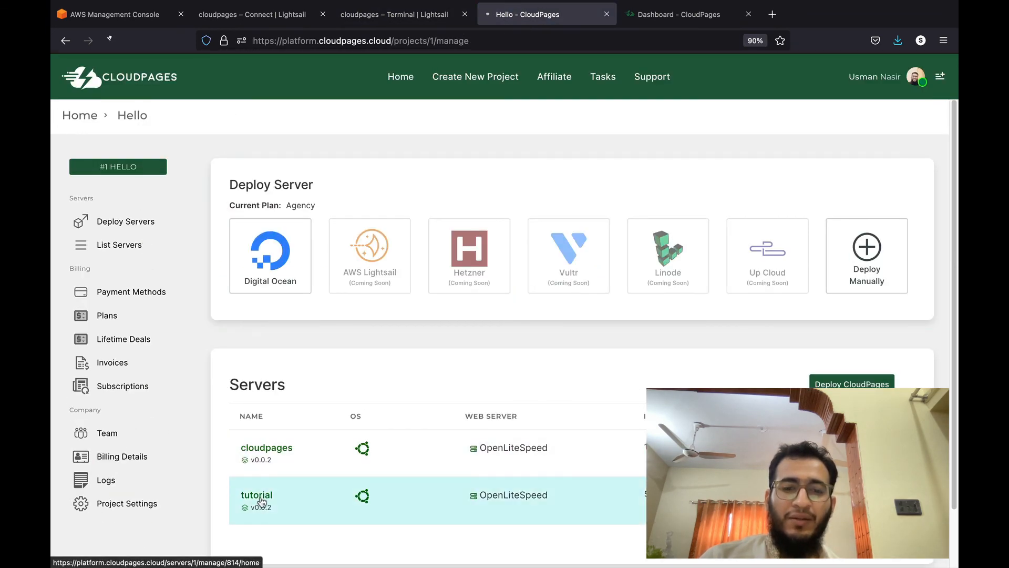
scroll(444, 286, down, 1)
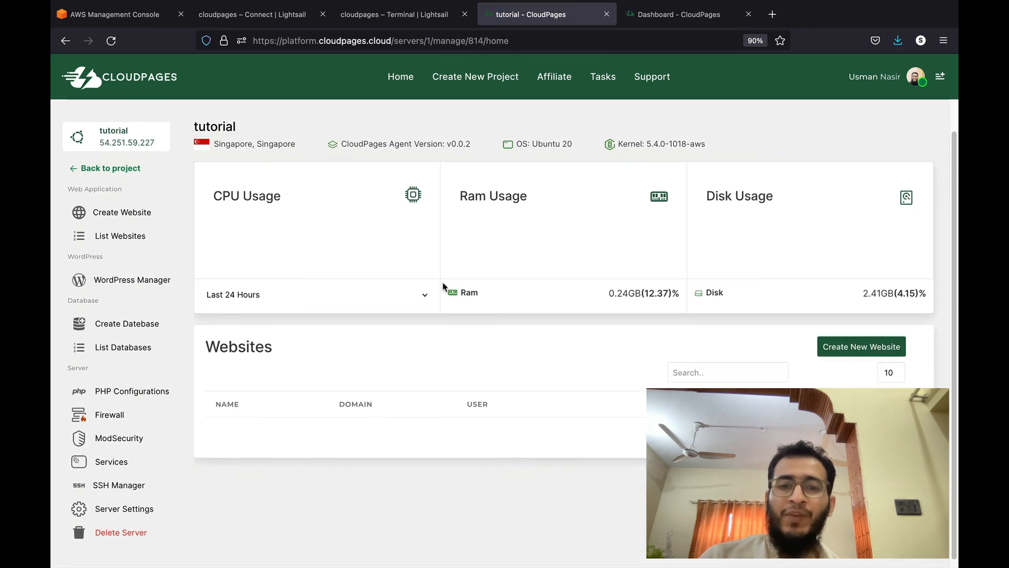
View the WordPress deployment option in the tutorial server's WordPress Manager and return to the Hello project's server list.
click(148, 271)
click(259, 225)
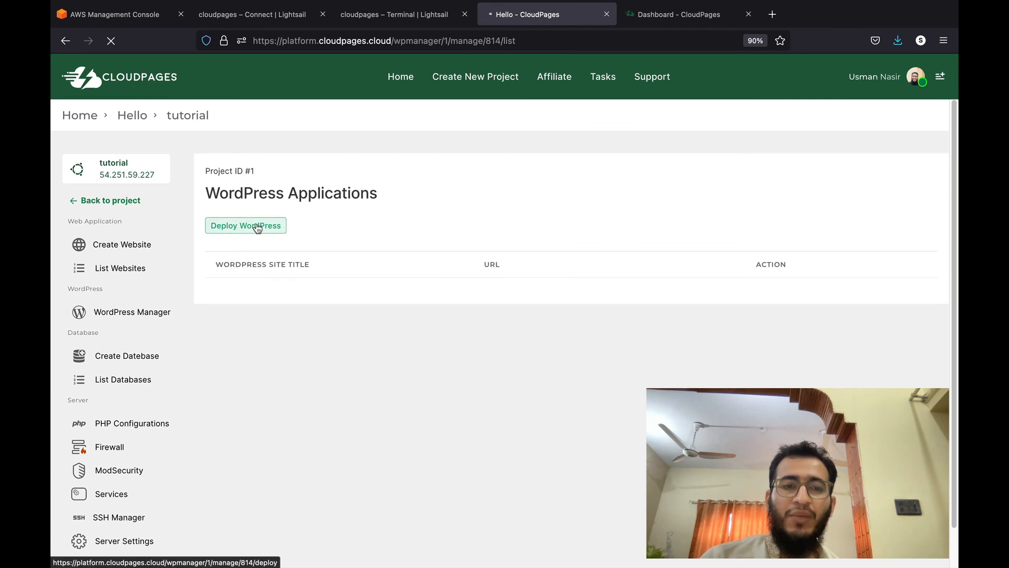
click(117, 201)
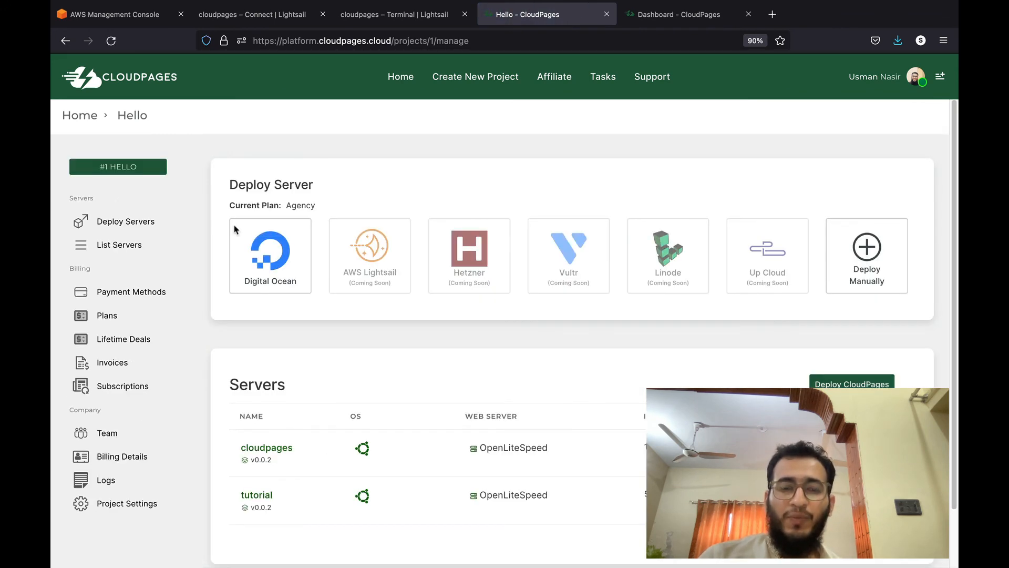
scroll(235, 228, down, 2)
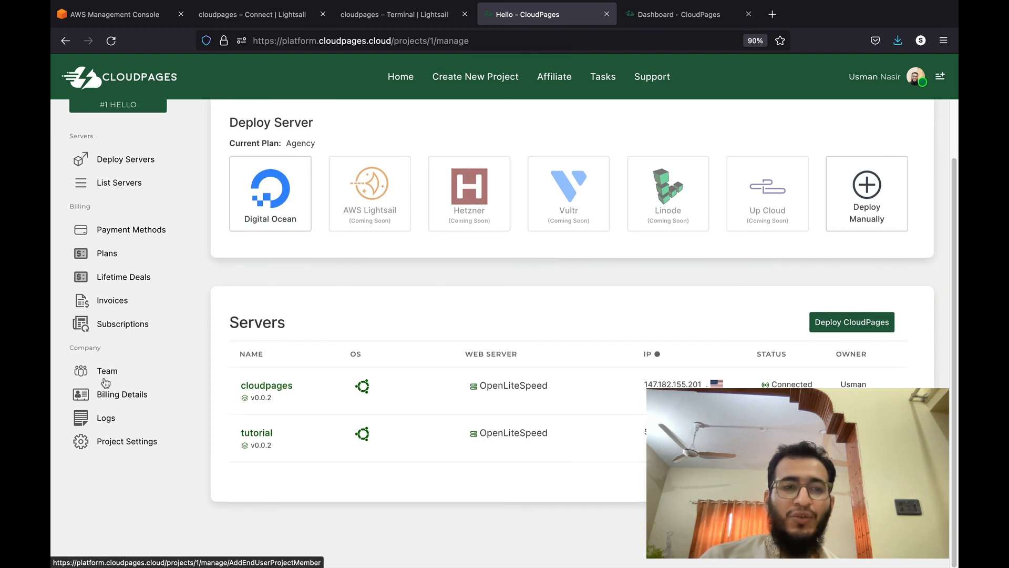
View the tutorial server's usage dashboard in CloudPages and check the instance's connection details in Lightsail.
click(247, 432)
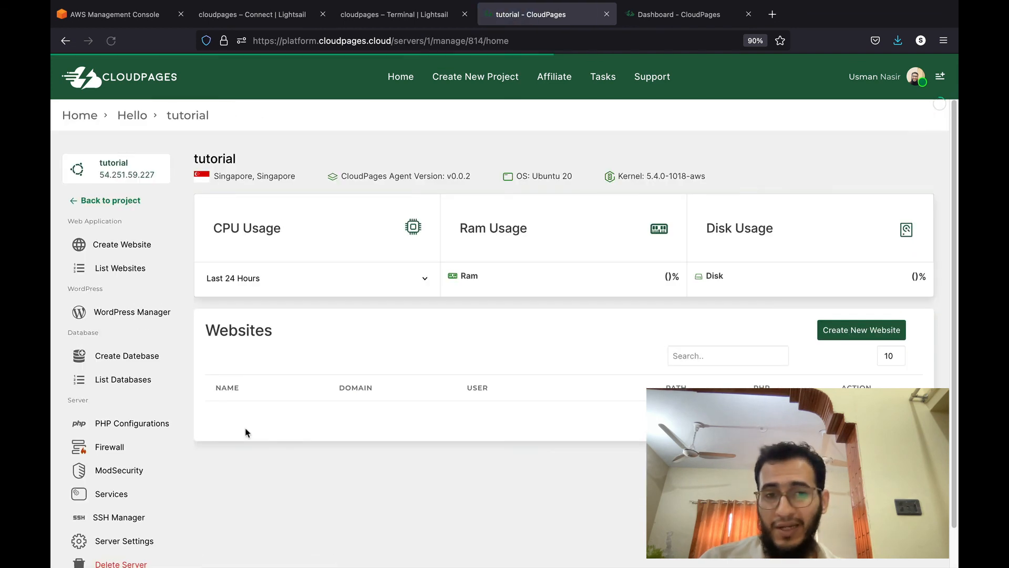
scroll(284, 412, down, 2)
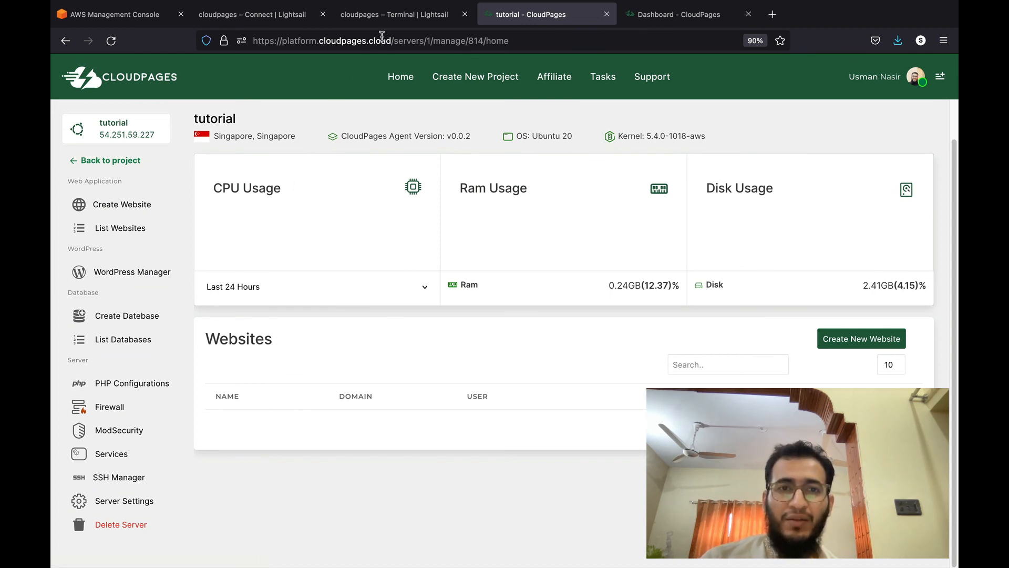
click(397, 19)
click(285, 22)
scroll(342, 242, up, 5)
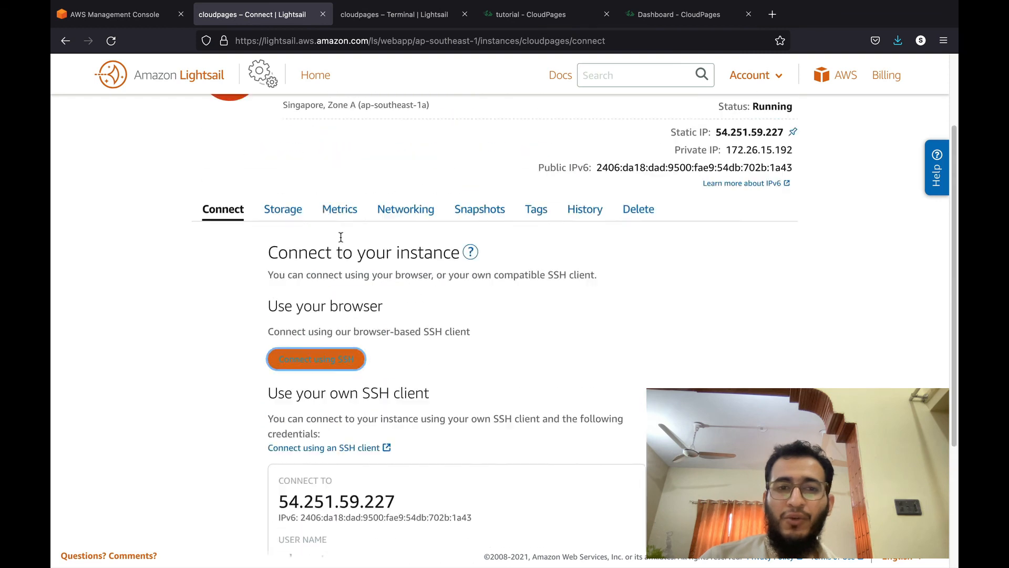
click(545, 22)
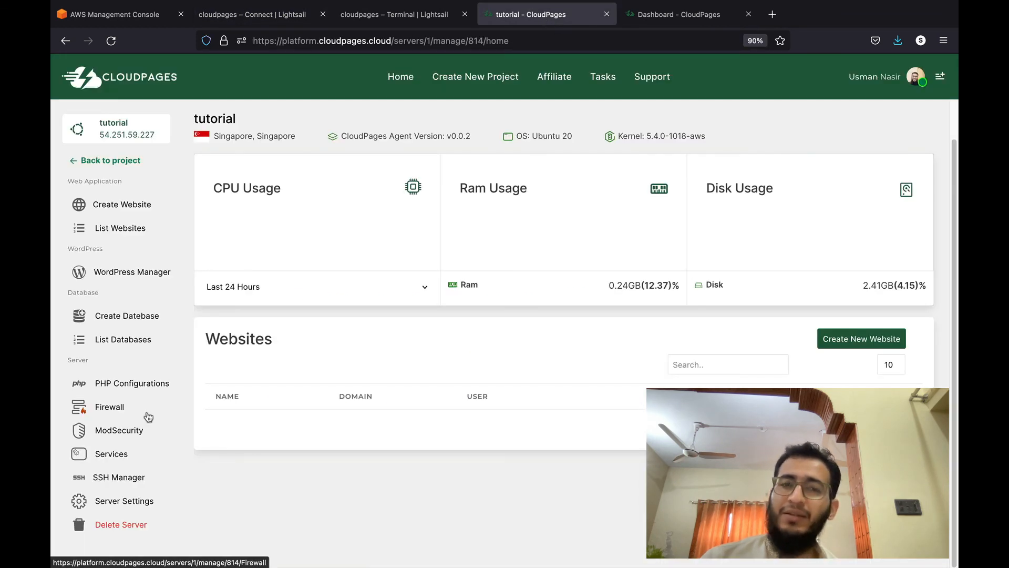
Open the tutorial server's firewall page in CloudPages and review its current firewall rules.
click(120, 414)
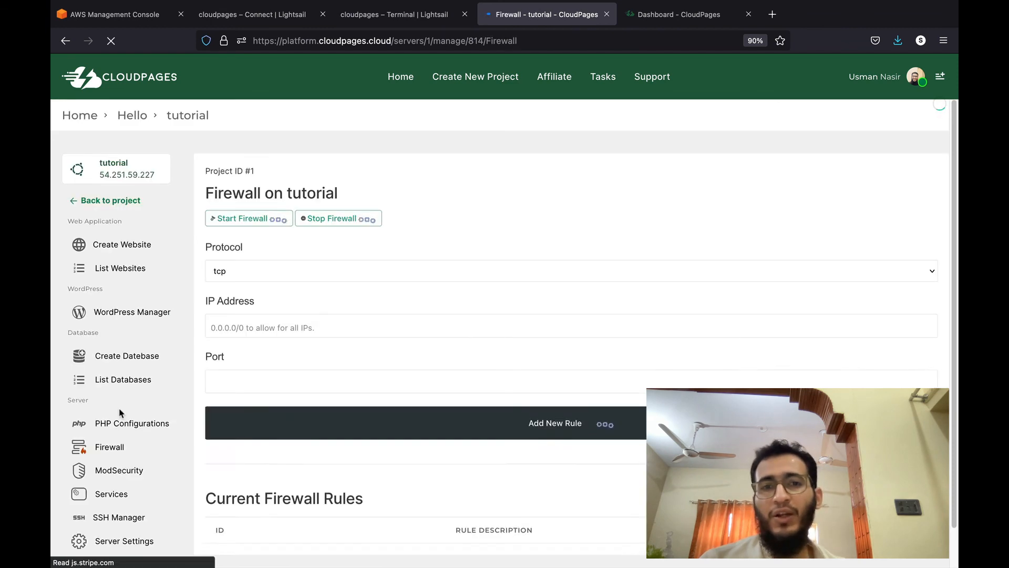
scroll(355, 325, down, 5)
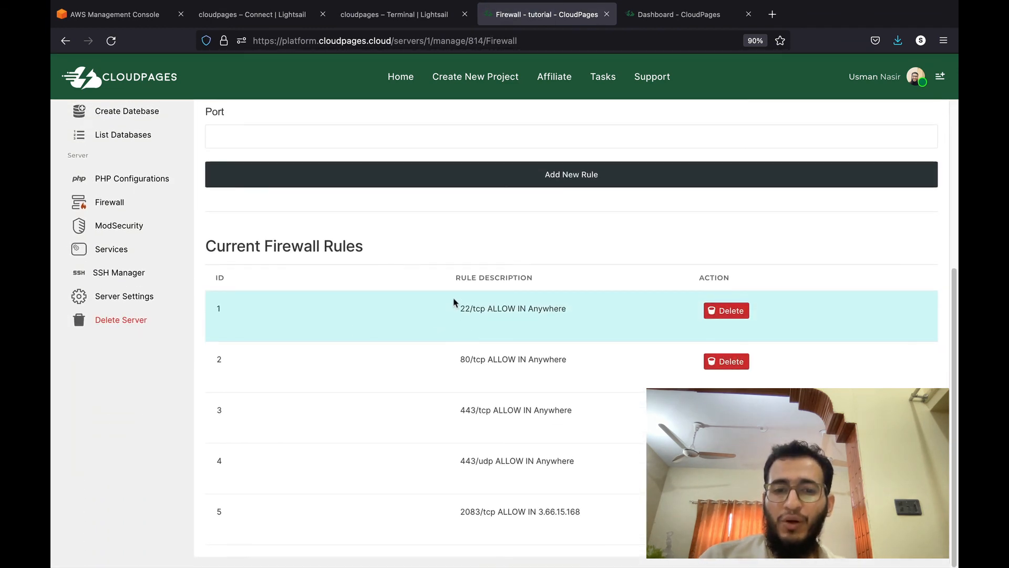
drag(455, 307, 556, 506)
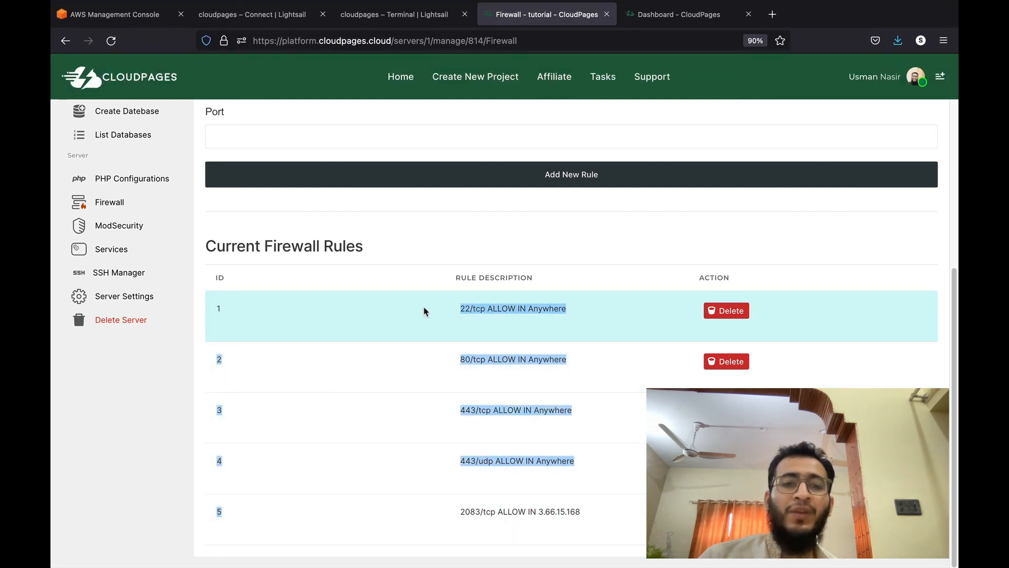
scroll(424, 311, up, 2)
click(420, 324)
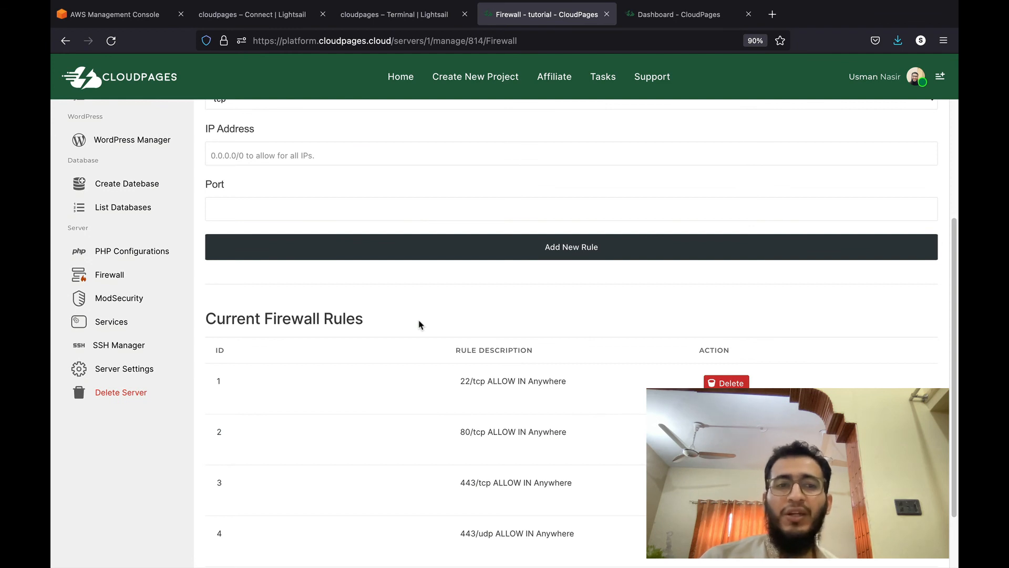
scroll(421, 325, up, 4)
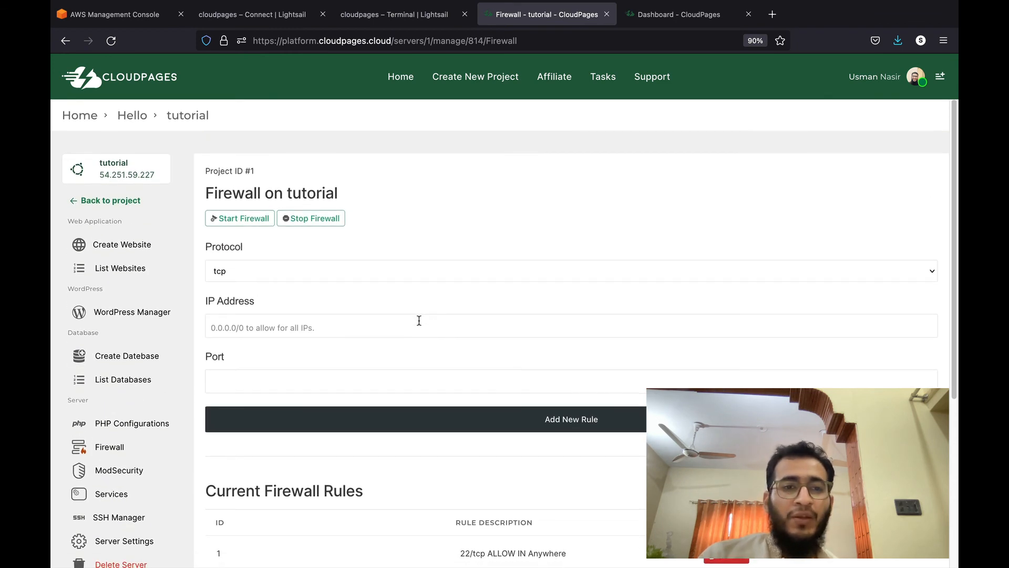